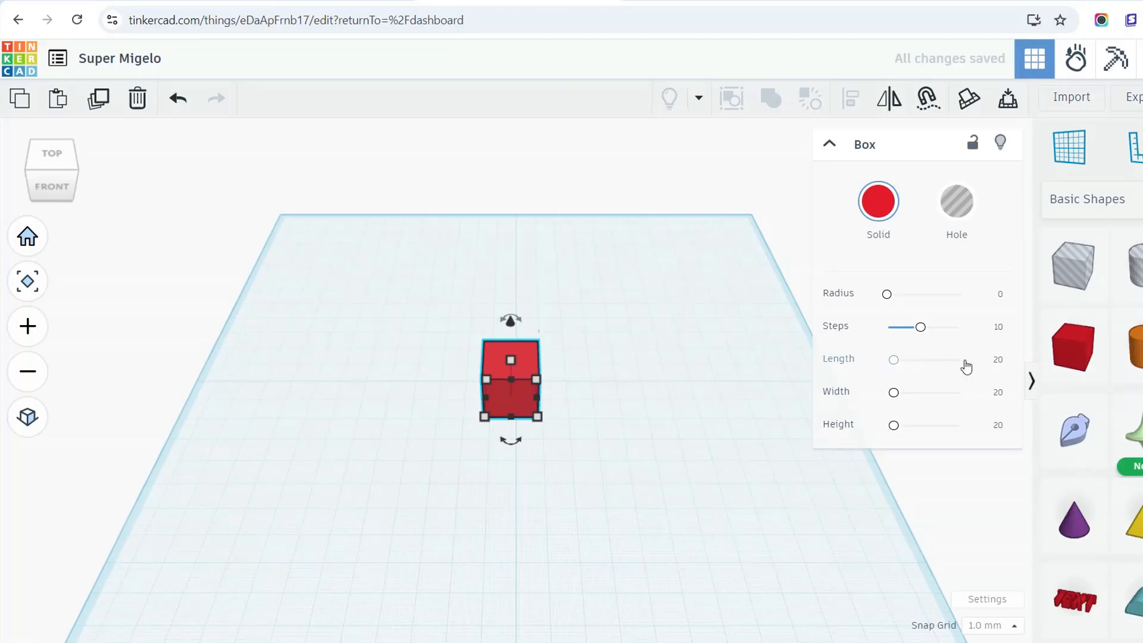
- Set the box's length to 80, width to 55 and height to 120
{"action": "left_click", "coordinate": [1002, 361]}
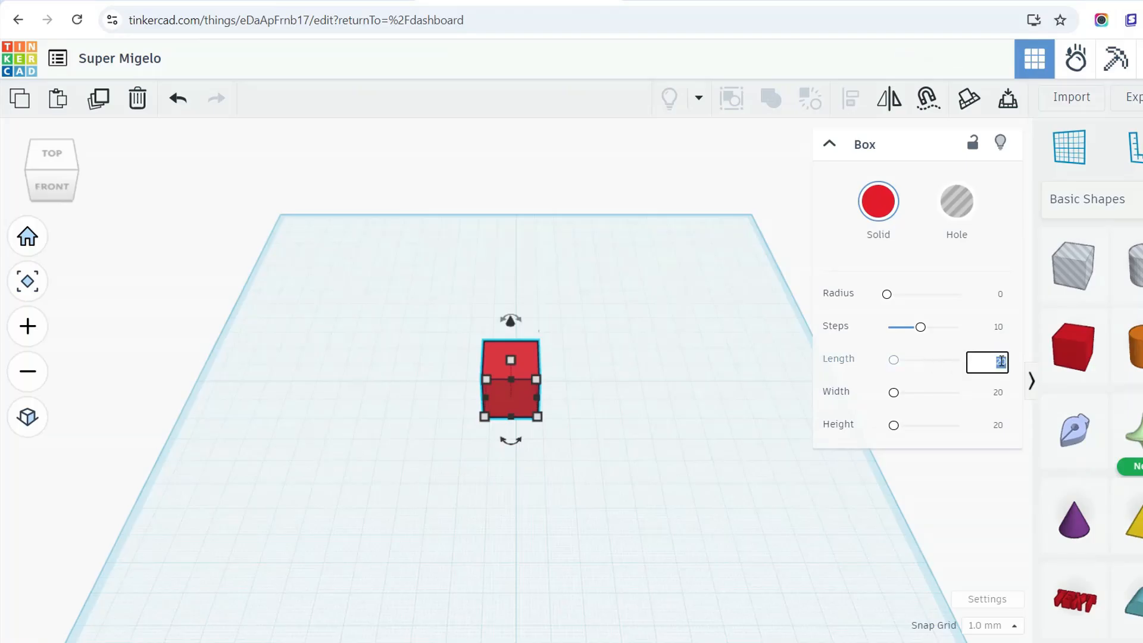
{"action": "type", "text": "80"}
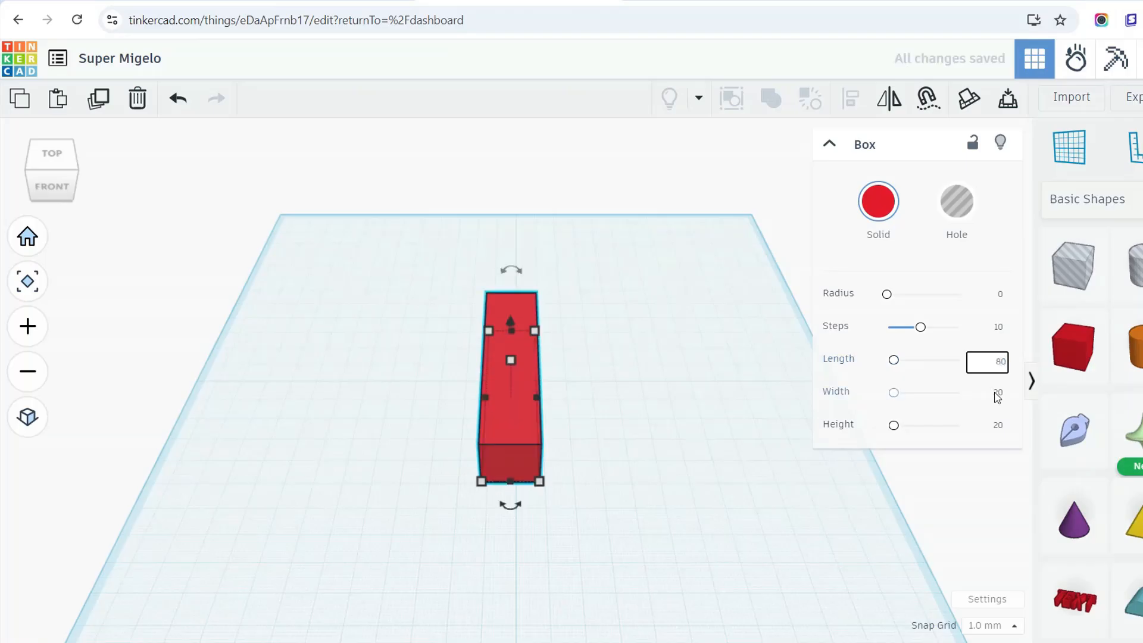
{"action": "left_click", "coordinate": [997, 394]}
{"action": "type", "text": "55"}
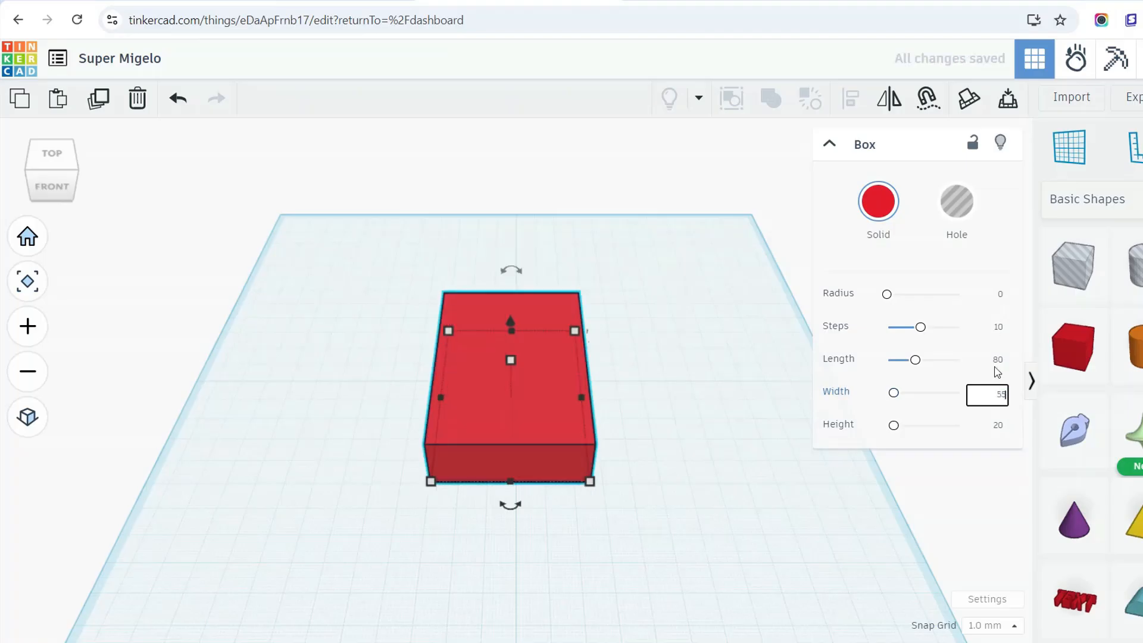
{"action": "left_click", "coordinate": [997, 426]}
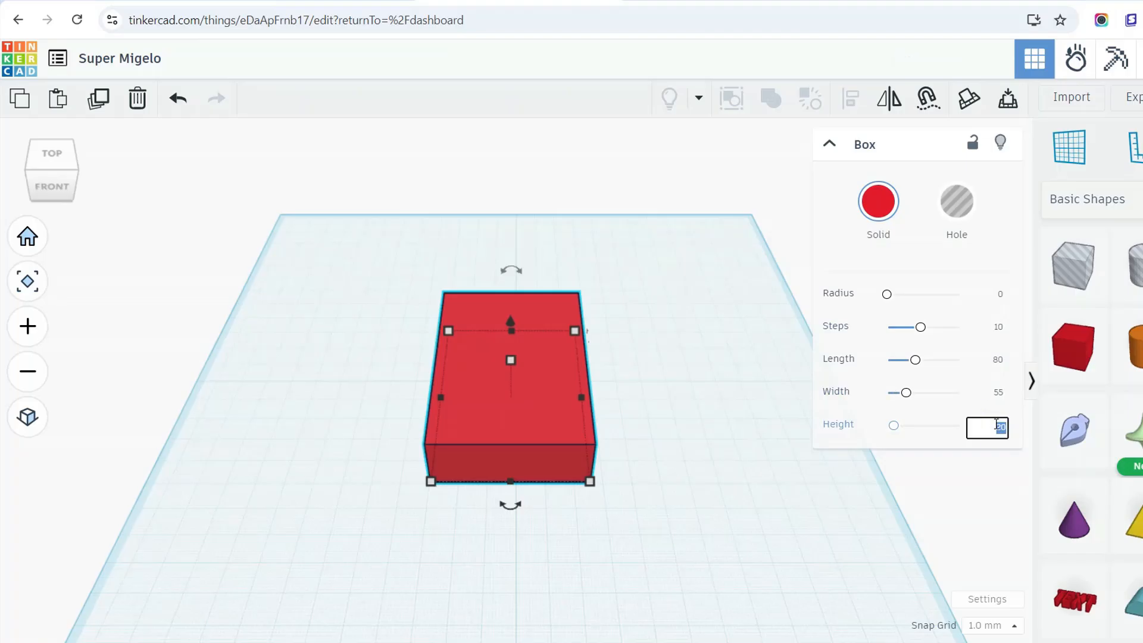
{"action": "type", "text": "120"}
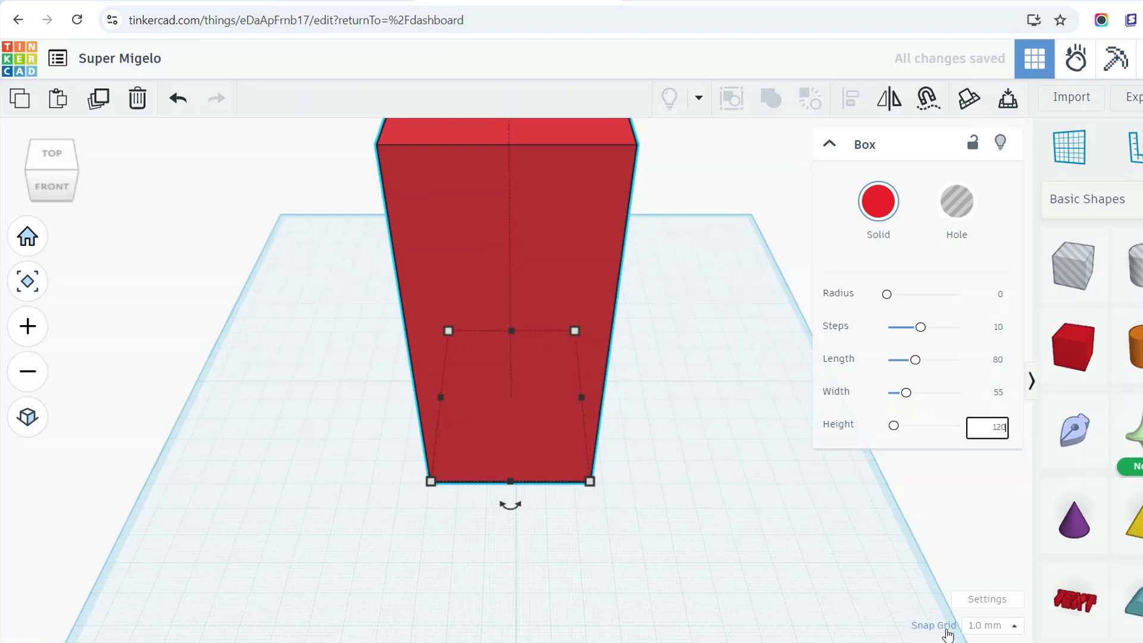
{"action": "left_click", "coordinate": [977, 631]}
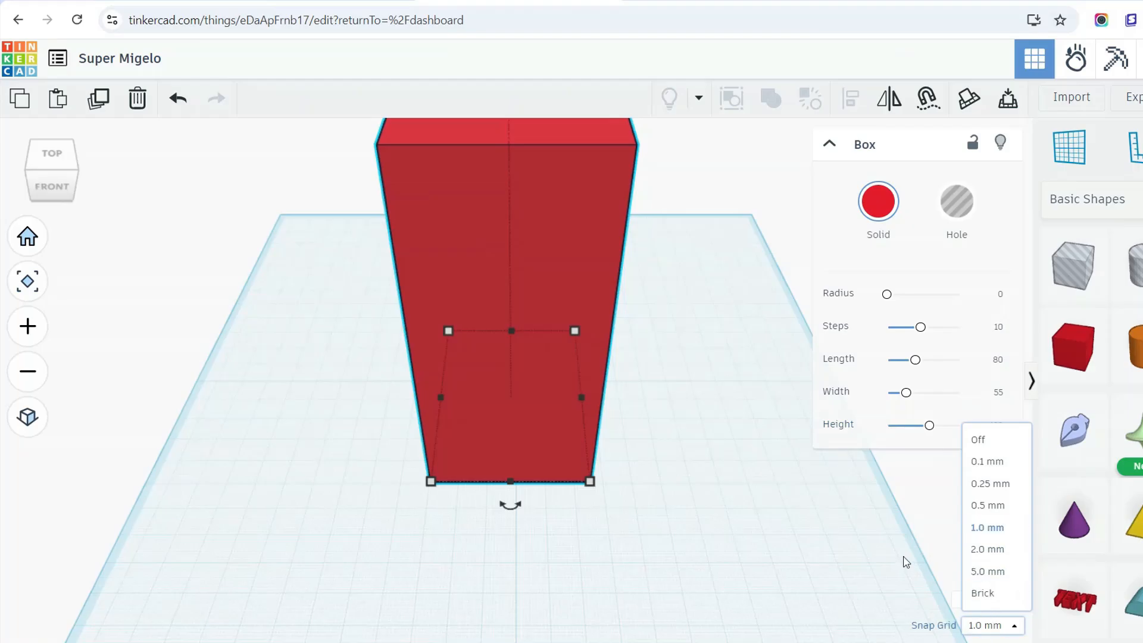
{"action": "left_click", "coordinate": [924, 509]}
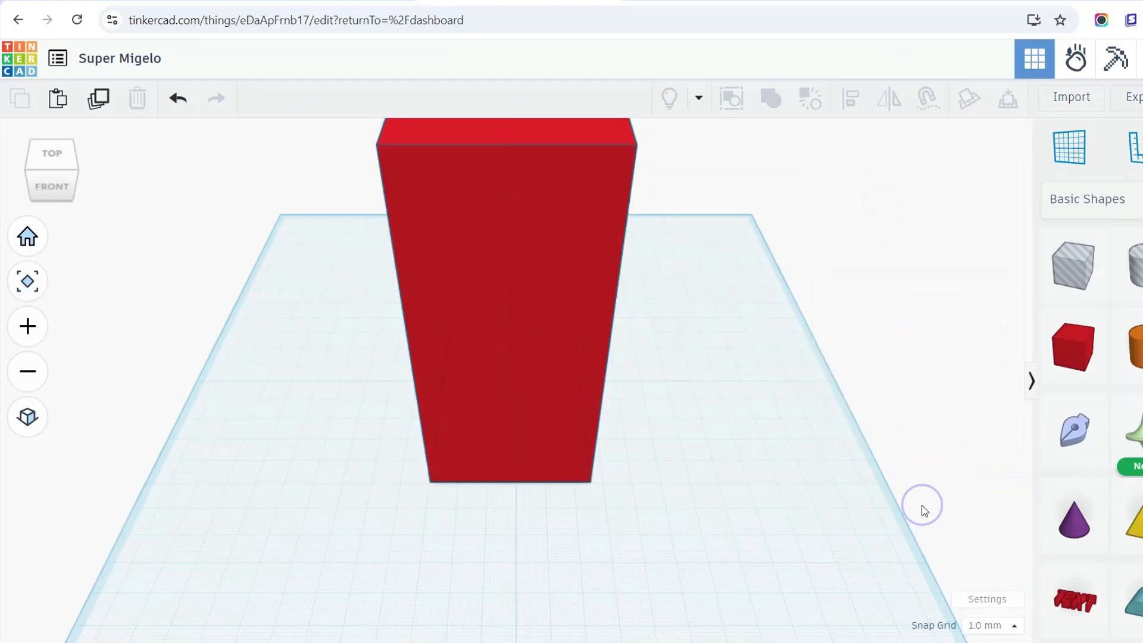
- Swap the box's base dimensions by setting its length to 55 and its width to 80
{"action": "left_click", "coordinate": [551, 355]}
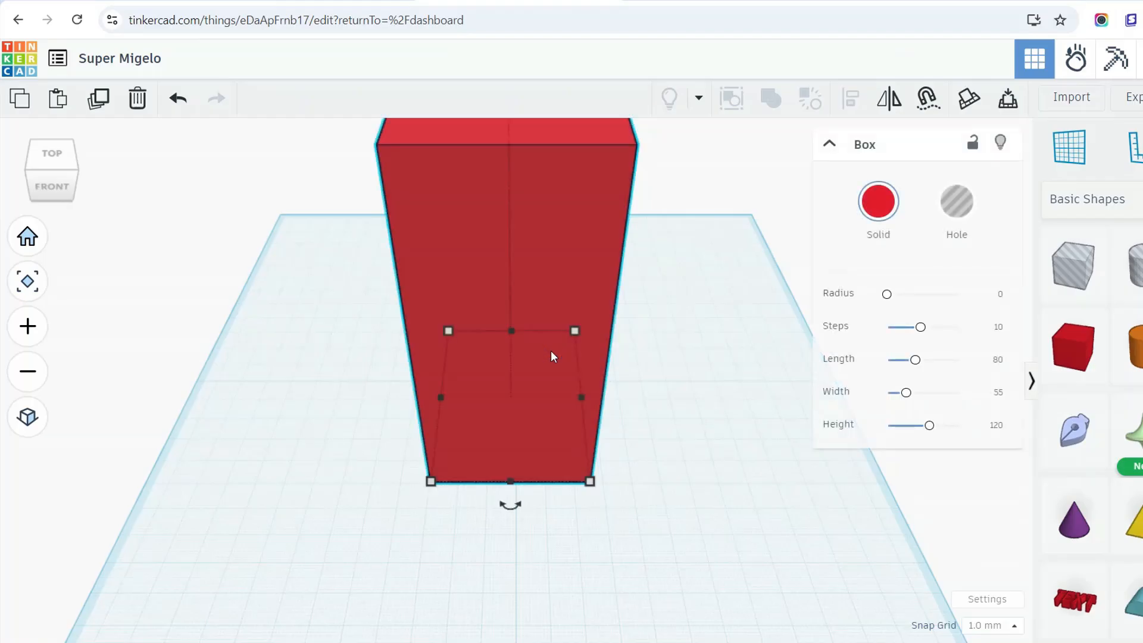
{"action": "left_click", "coordinate": [998, 361]}
{"action": "type", "text": "55"}
{"action": "key", "text": "Return"}
{"action": "left_click", "coordinate": [999, 392]}
{"action": "type", "text": "8"}
{"action": "key", "text": "Return"}
{"action": "type", "text": "0"}
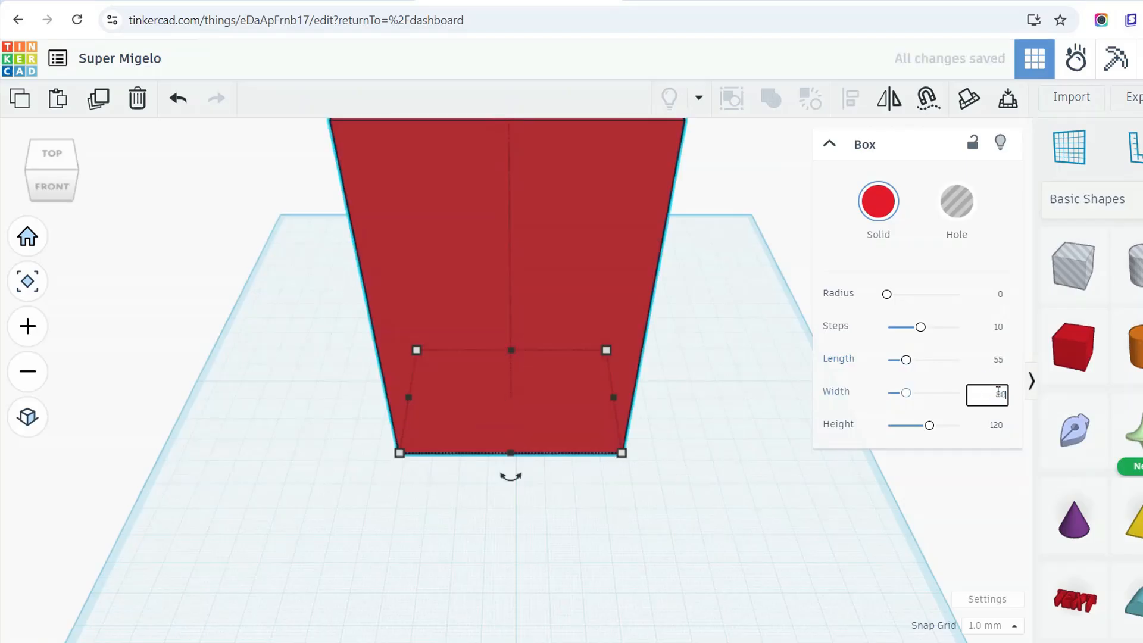
{"action": "key", "text": "Return"}
- Switch to the orthographic view and orbit to see the box from above at an angle
{"action": "left_click", "coordinate": [131, 401]}
{"action": "left_click", "coordinate": [28, 417]}
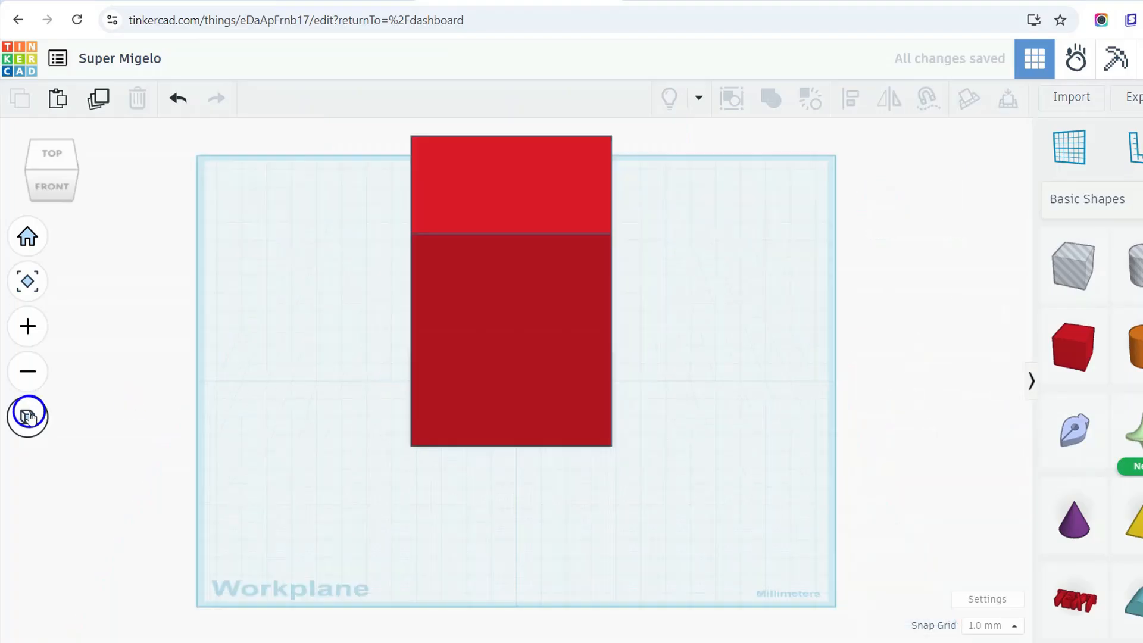
{"action": "right_click_drag", "start_coordinate": [315, 322], "coordinate": [383, 347]}
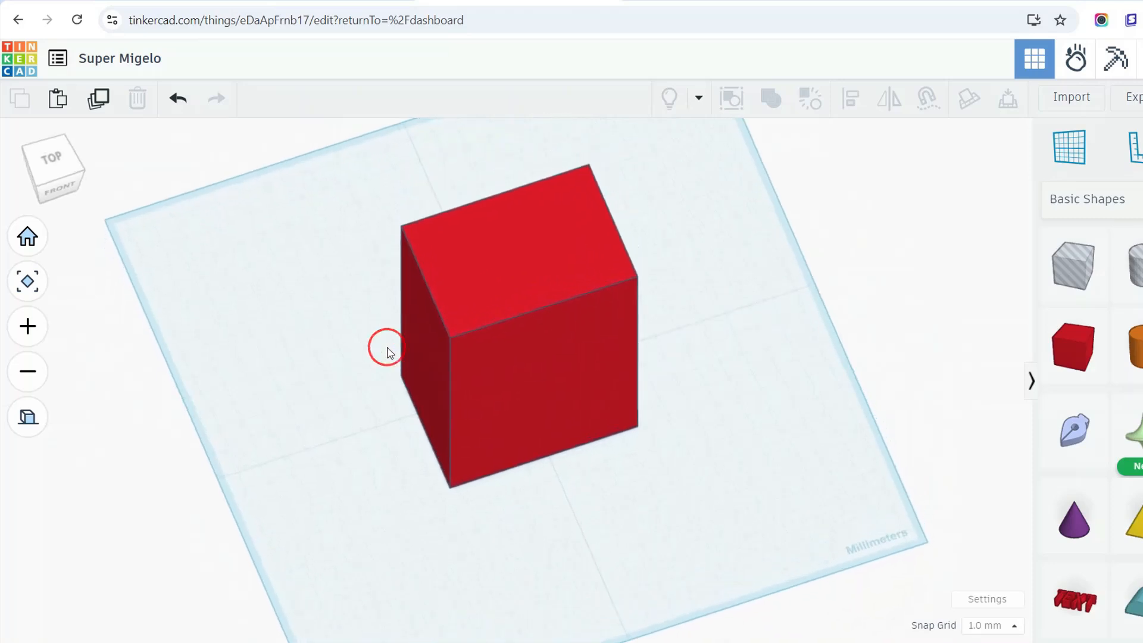
- Make a copy of the red box and shift it sideways until it coincides exactly with the original
{"action": "left_click", "coordinate": [535, 335]}
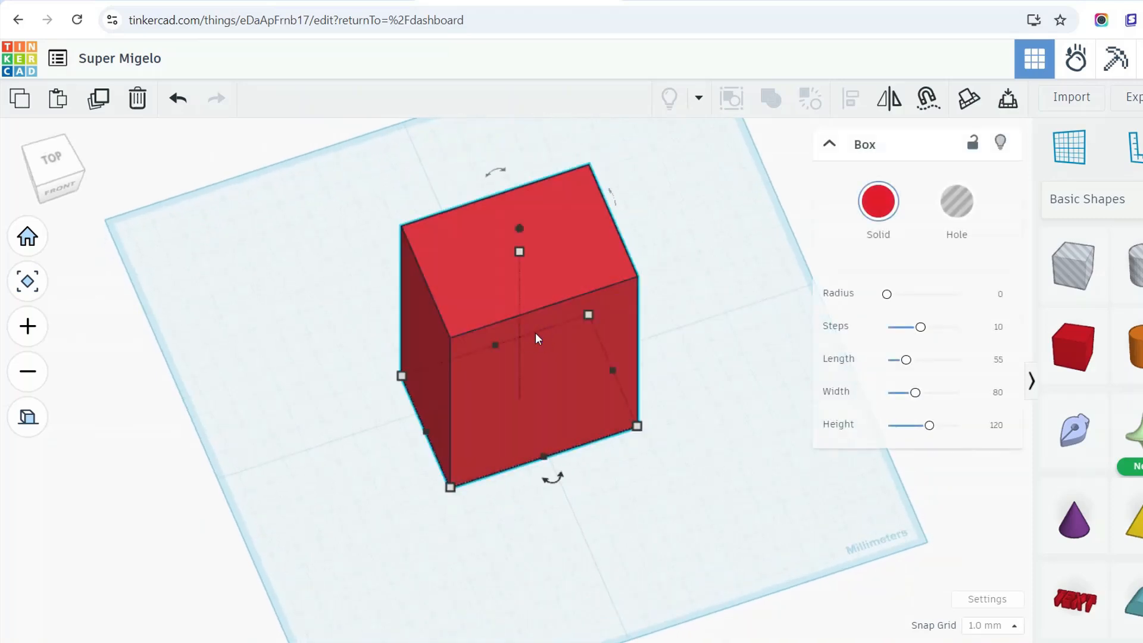
{"action": "key", "text": "ctrl+v"}
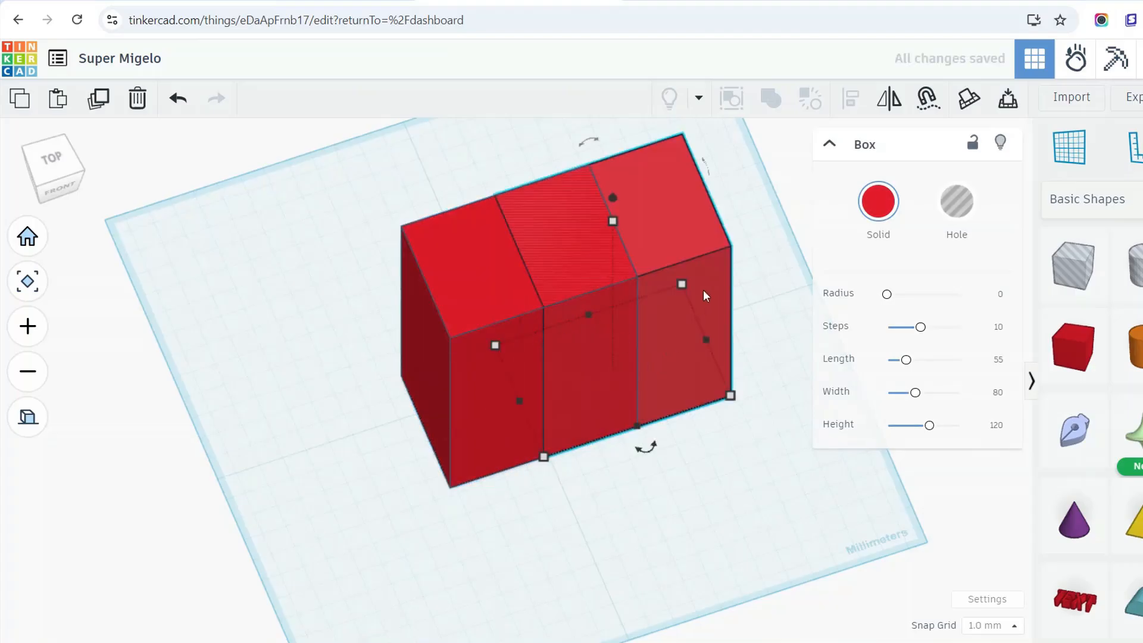
{"action": "key", "text": "Left"}
{"action": "key", "text": "Left"}
{"action": "key", "text": "Left"}
{"action": "key", "text": "Left"}
{"action": "key", "text": "Left"}
{"action": "key", "text": "Left"}
{"action": "key", "text": "Left"}
{"action": "key", "text": "Left"}
{"action": "key", "text": "Left"}
{"action": "key", "text": "Left"}
{"action": "key", "text": "Left"}
{"action": "key", "text": "Left"}
{"action": "key", "text": "Left"}
{"action": "key", "text": "Left"}
{"action": "key", "text": "Left"}
{"action": "key", "text": "Left"}
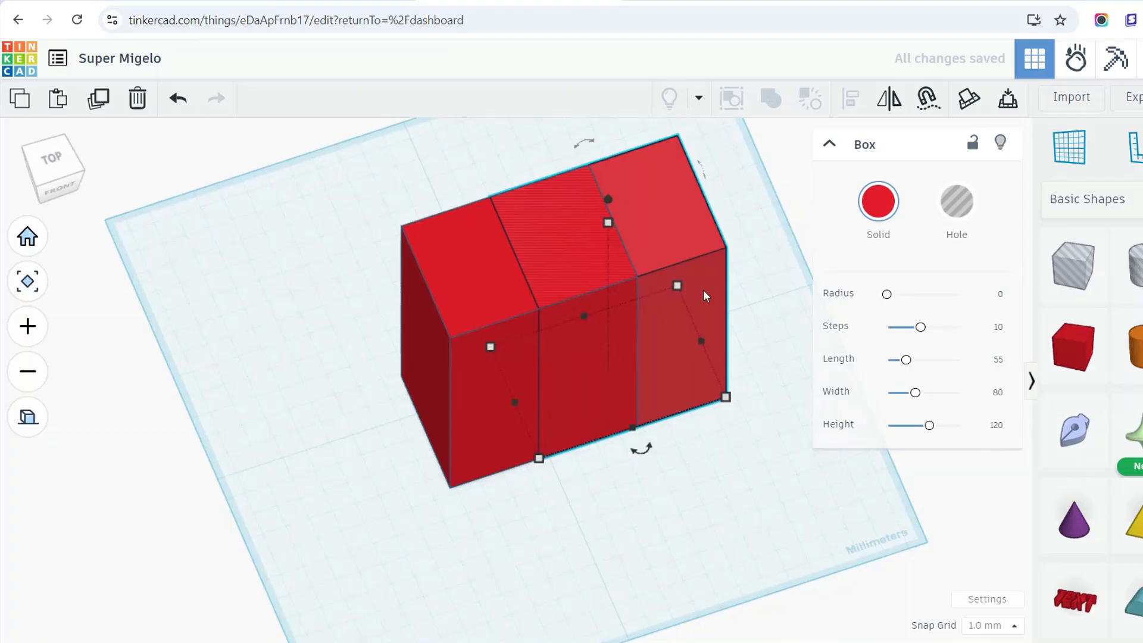
{"action": "key", "text": "Left"}
{"action": "key", "text": "Left"}
{"action": "key", "text": "Left"}
{"action": "key", "text": "Left"}
{"action": "key", "text": "Left"}
{"action": "key", "text": "Left"}
{"action": "key", "text": "Left"}
{"action": "key", "text": "Left"}
{"action": "key", "text": "Left"}
{"action": "key", "text": "Left"}
{"action": "key", "text": "Left"}
{"action": "key", "text": "Left"}
{"action": "key", "text": "Left"}
{"action": "key", "text": "Left"}
{"action": "key", "text": "Left"}
{"action": "key", "text": "Left"}
{"action": "key", "text": "Left"}
{"action": "key", "text": "Left"}
{"action": "key", "text": "Left"}
{"action": "key", "text": "Left"}
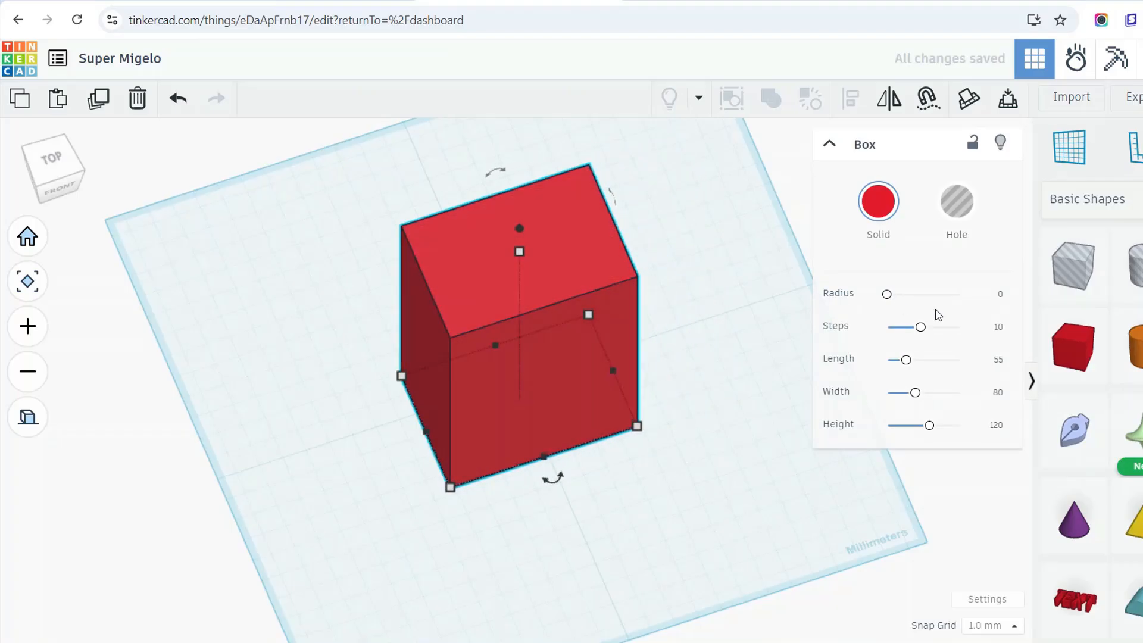
- Set the copied box's length to 45 and width to 70, and turn it into a hole
{"action": "left_click", "coordinate": [999, 360]}
{"action": "type", "text": "45"}
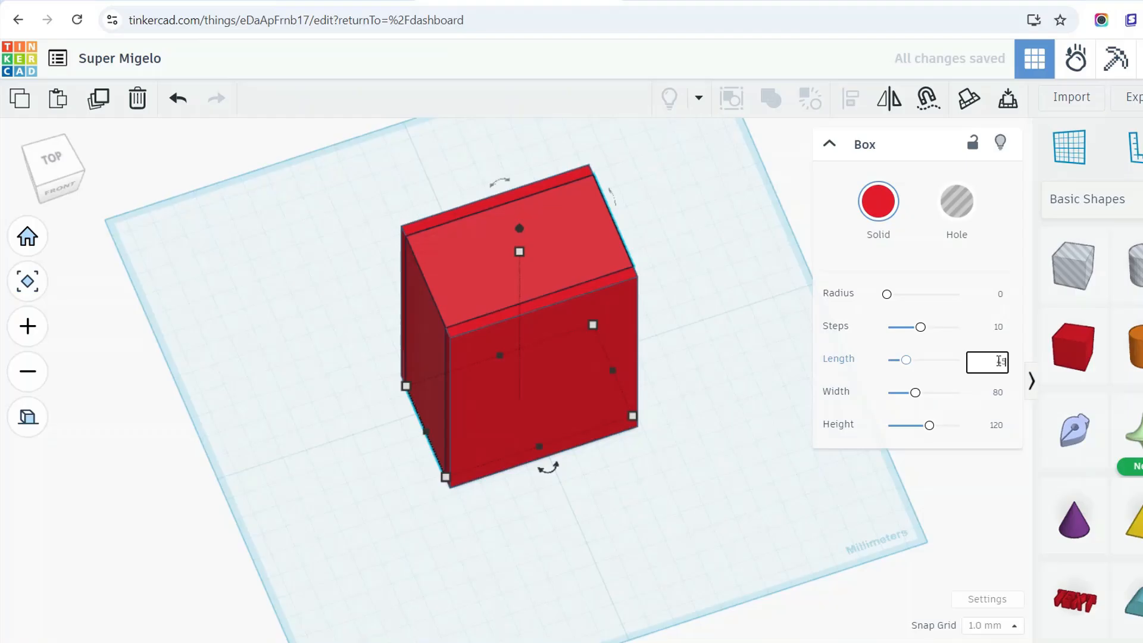
{"action": "left_click", "coordinate": [999, 394]}
{"action": "type", "text": "70"}
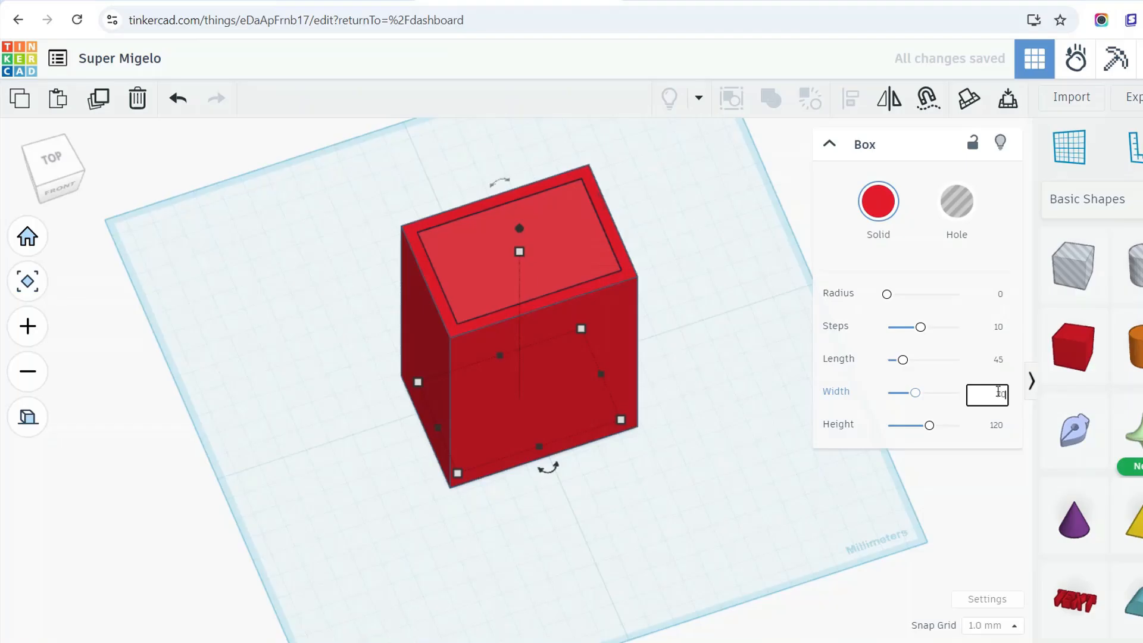
{"action": "left_click", "coordinate": [962, 203]}
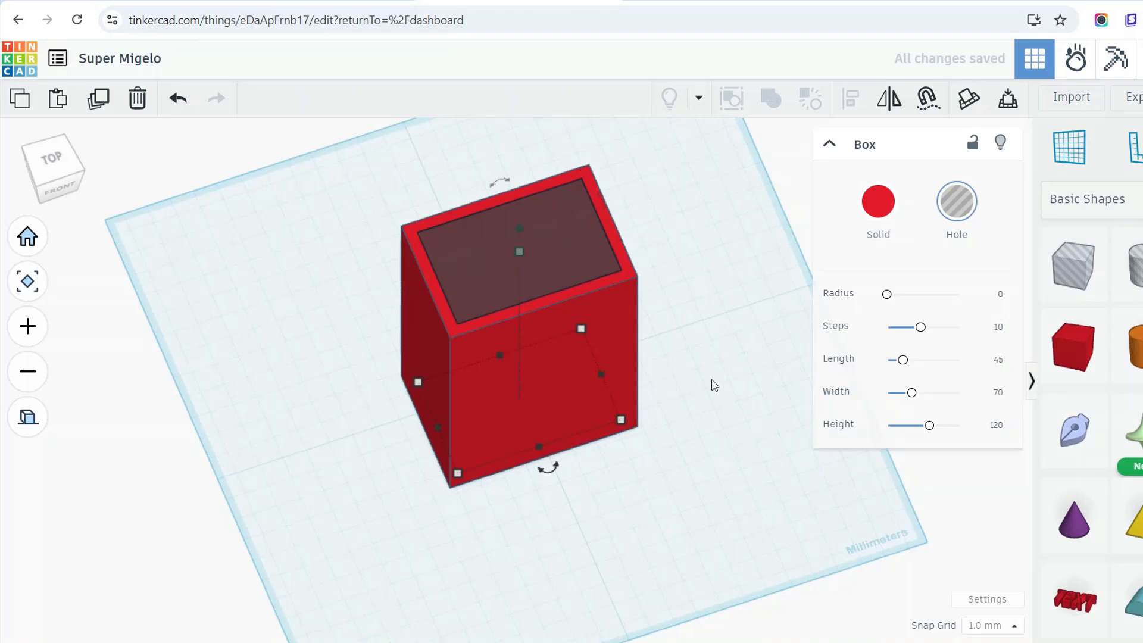
- Place a solid cylinder on the workplane beside the box and set its height to 12 mm
{"action": "left_click", "coordinate": [1138, 356]}
{"action": "left_click", "coordinate": [710, 455]}
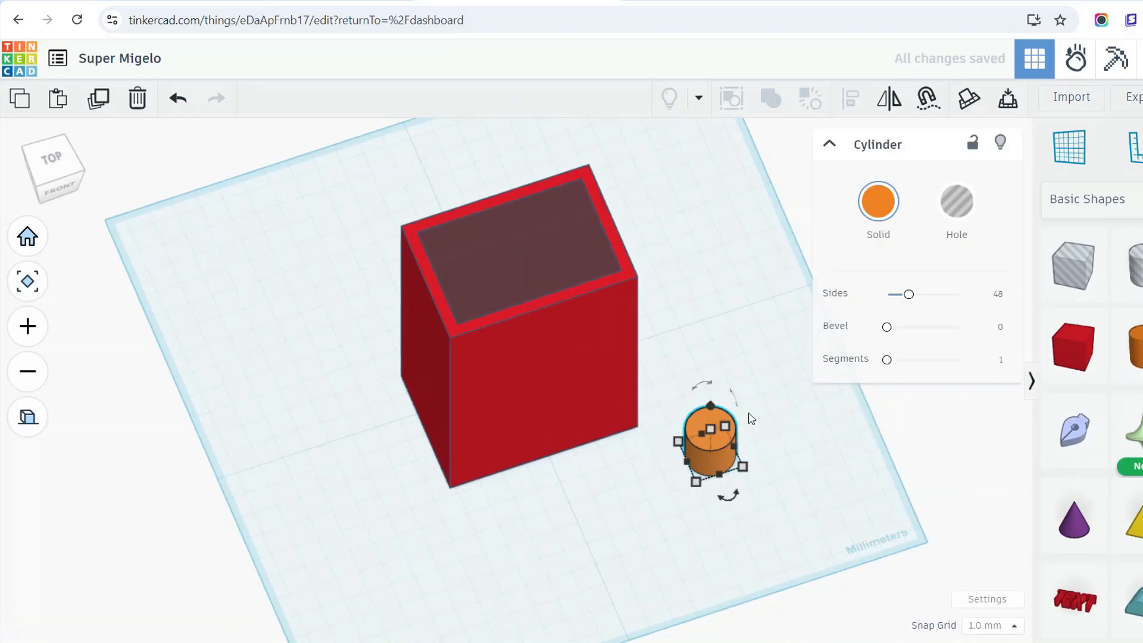
{"action": "mouse_move", "coordinate": [737, 495]}
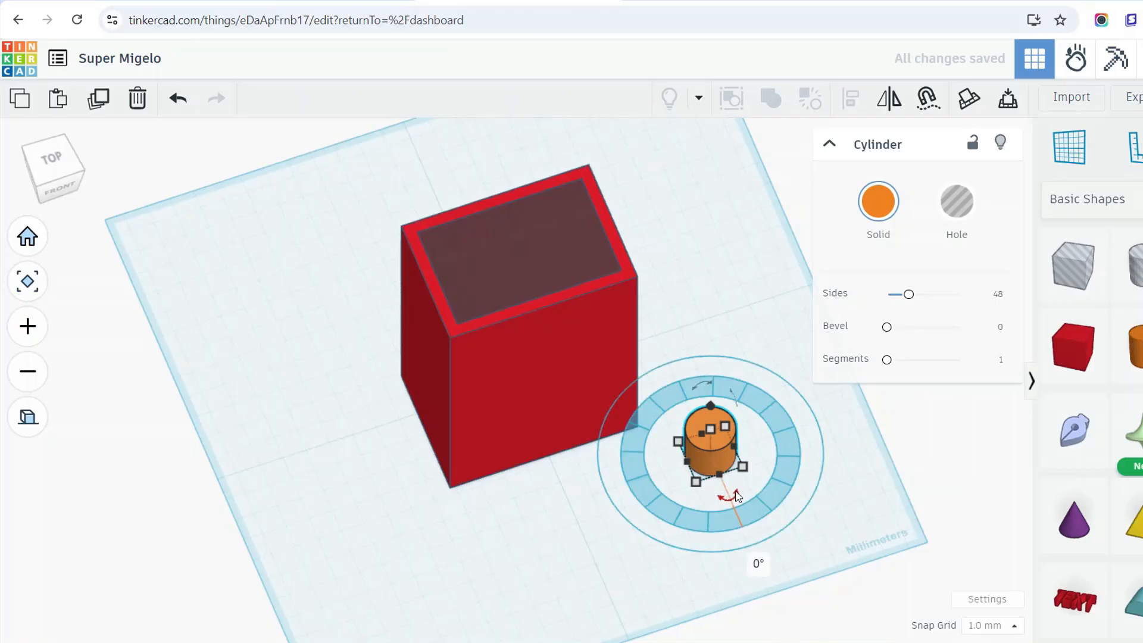
{"action": "right_click_drag", "start_coordinate": [585, 514], "coordinate": [490, 408]}
{"action": "mouse_move", "coordinate": [655, 348]}
{"action": "left_click", "coordinate": [727, 373]}
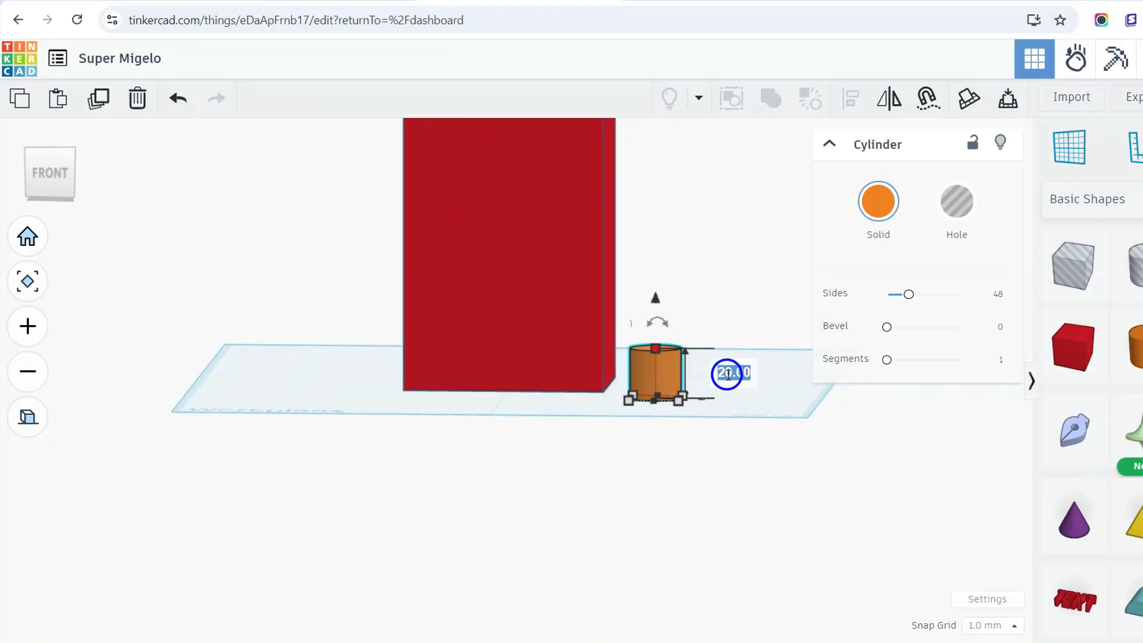
{"action": "type", "text": "10"}
{"action": "key", "text": "Return"}
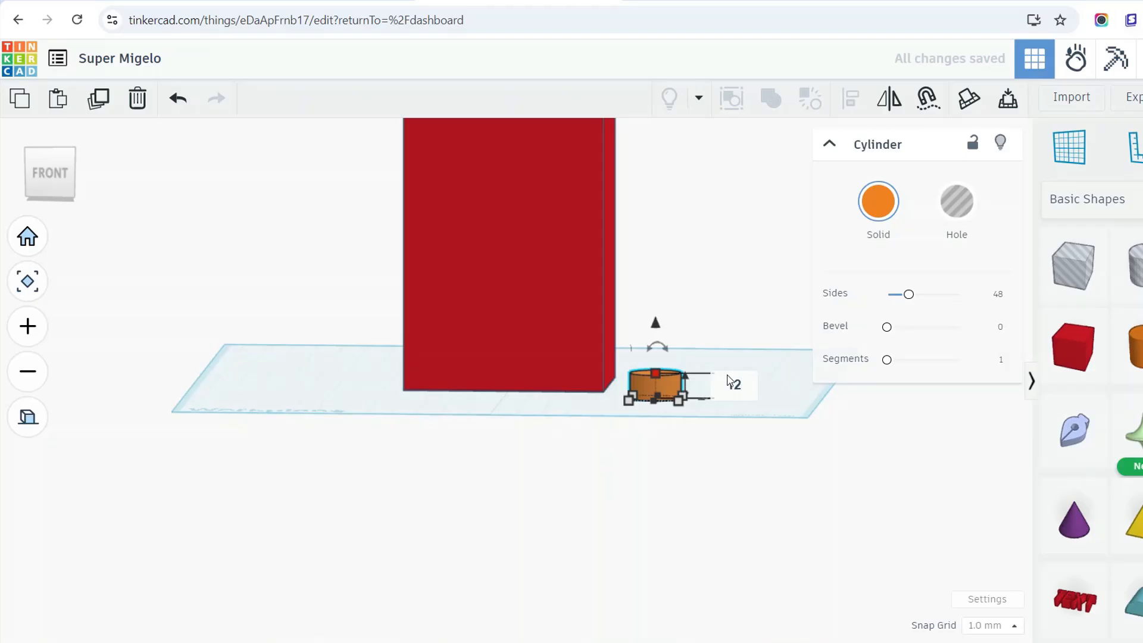
{"action": "key", "text": "Return"}
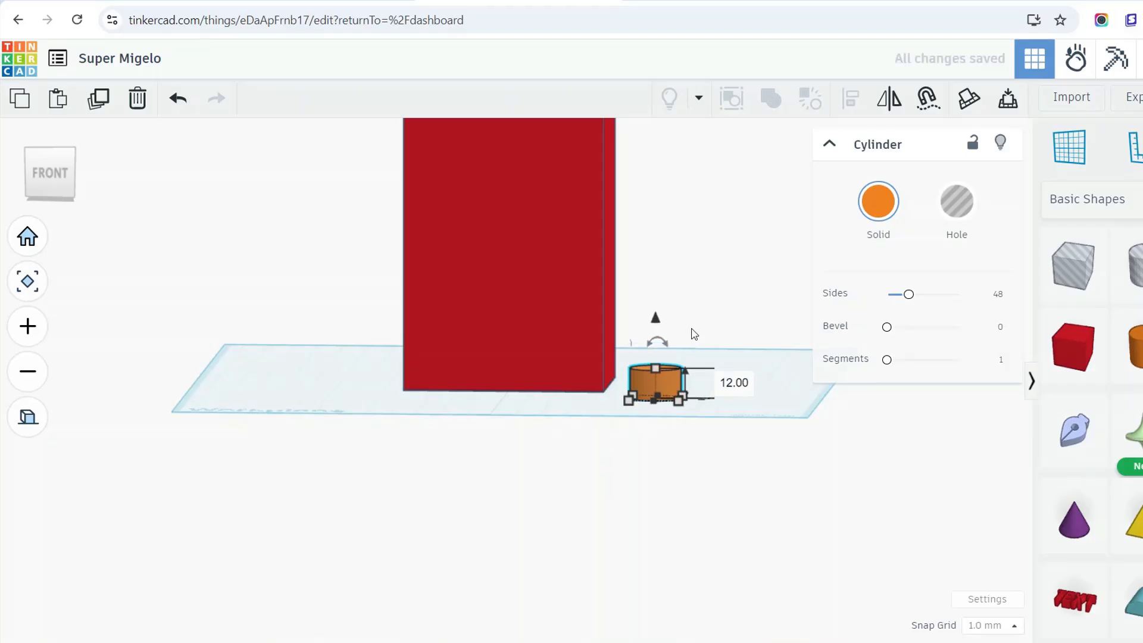
- Rotate the cylinder 90° onto its side, then -90° about the vertical axis so its flat face points to the front
{"action": "right_click_drag", "start_coordinate": [693, 332], "coordinate": [704, 370]}
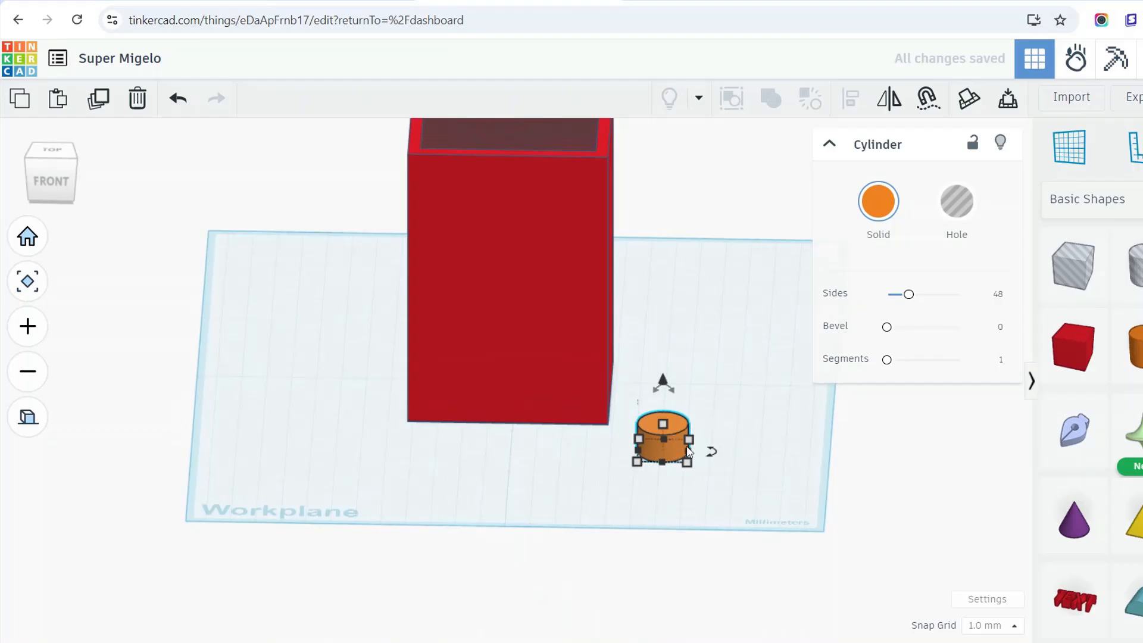
{"action": "mouse_move", "coordinate": [689, 442]}
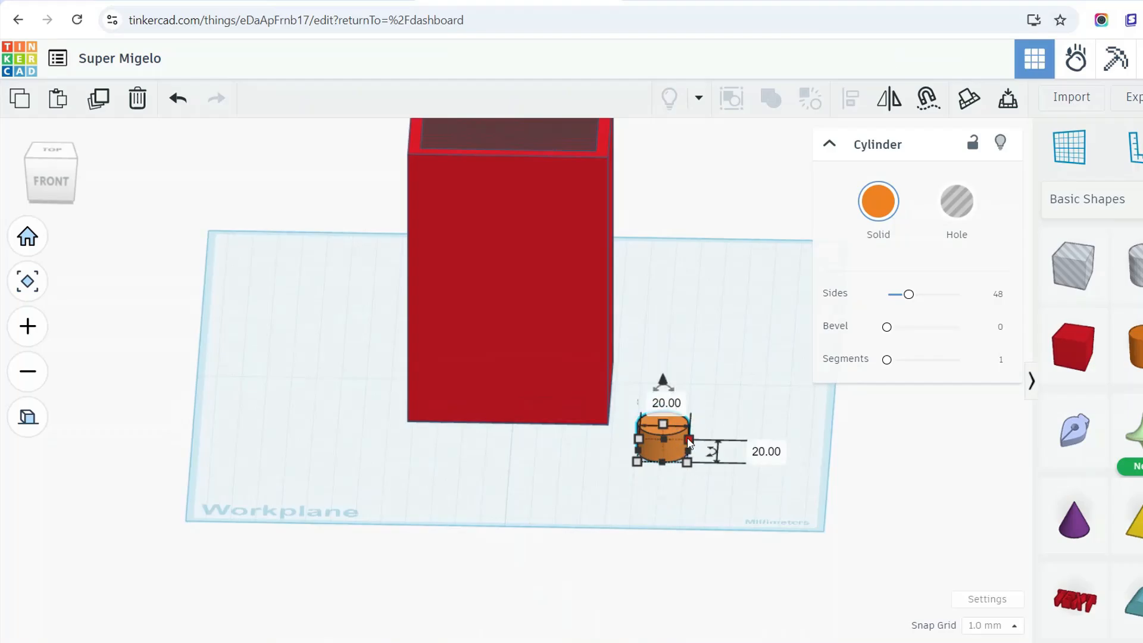
{"action": "left_click", "coordinate": [531, 354]}
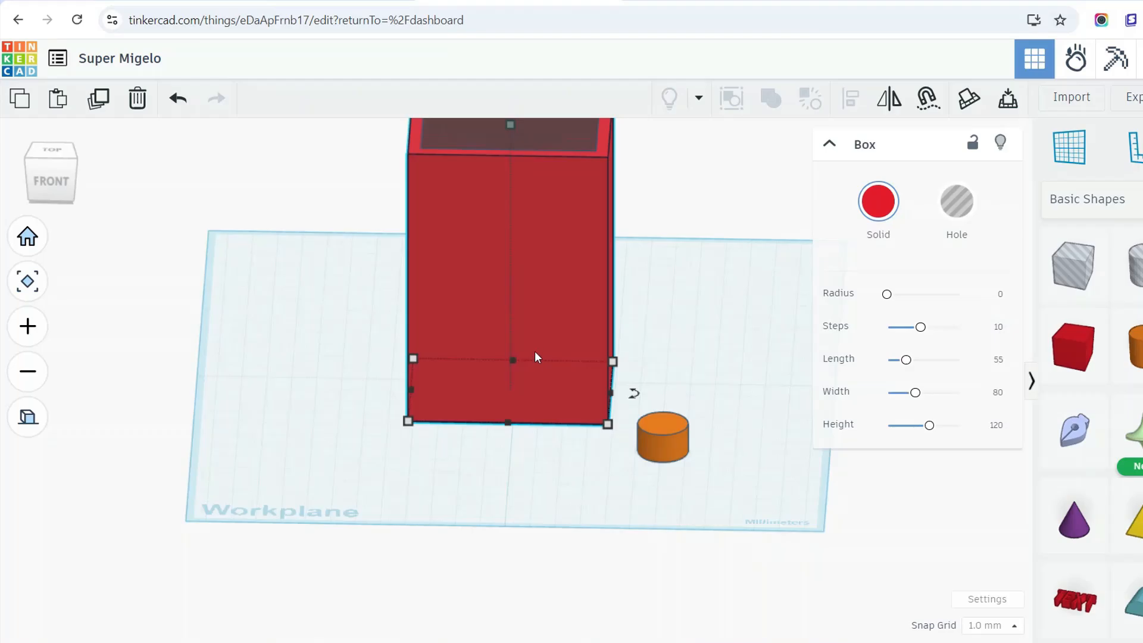
{"action": "left_click", "coordinate": [656, 431]}
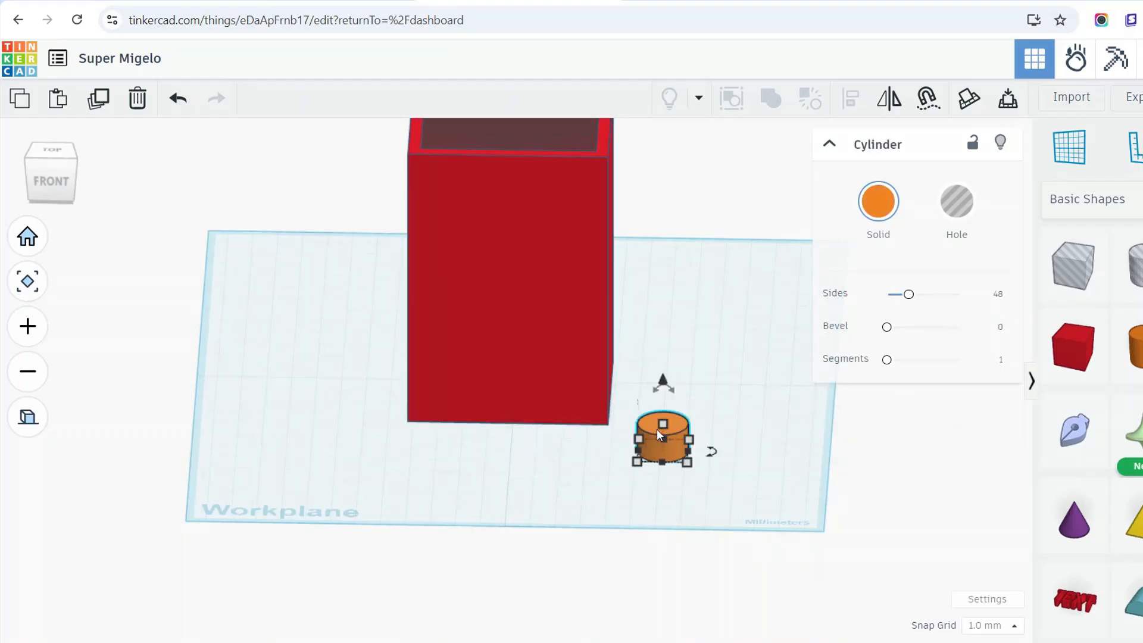
{"action": "mouse_move", "coordinate": [674, 392]}
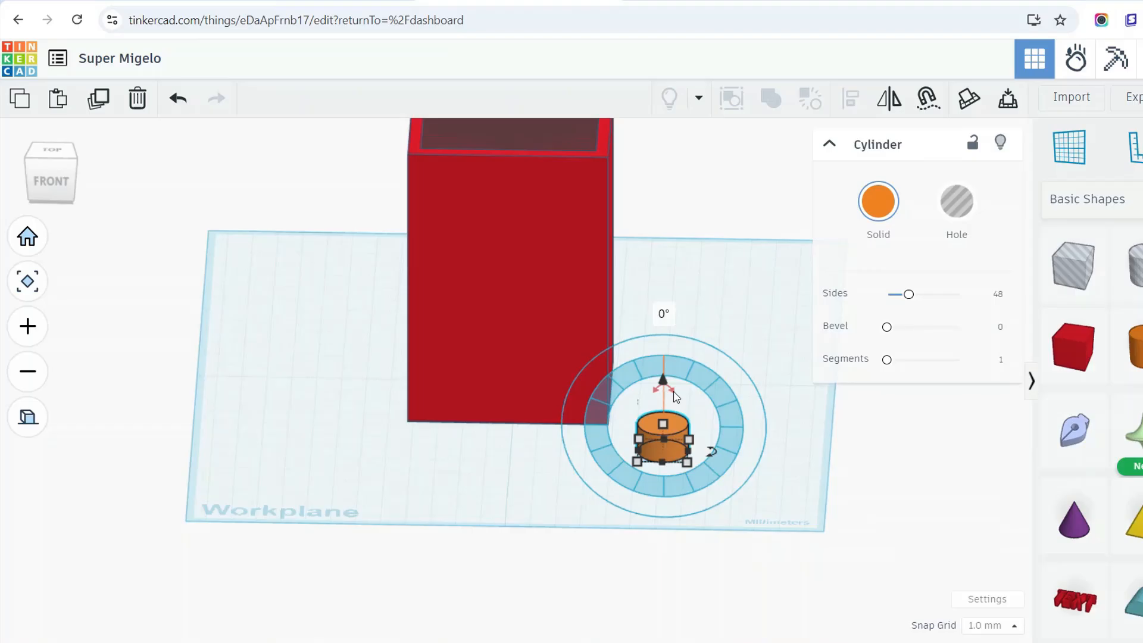
{"action": "mouse_move", "coordinate": [713, 457]}
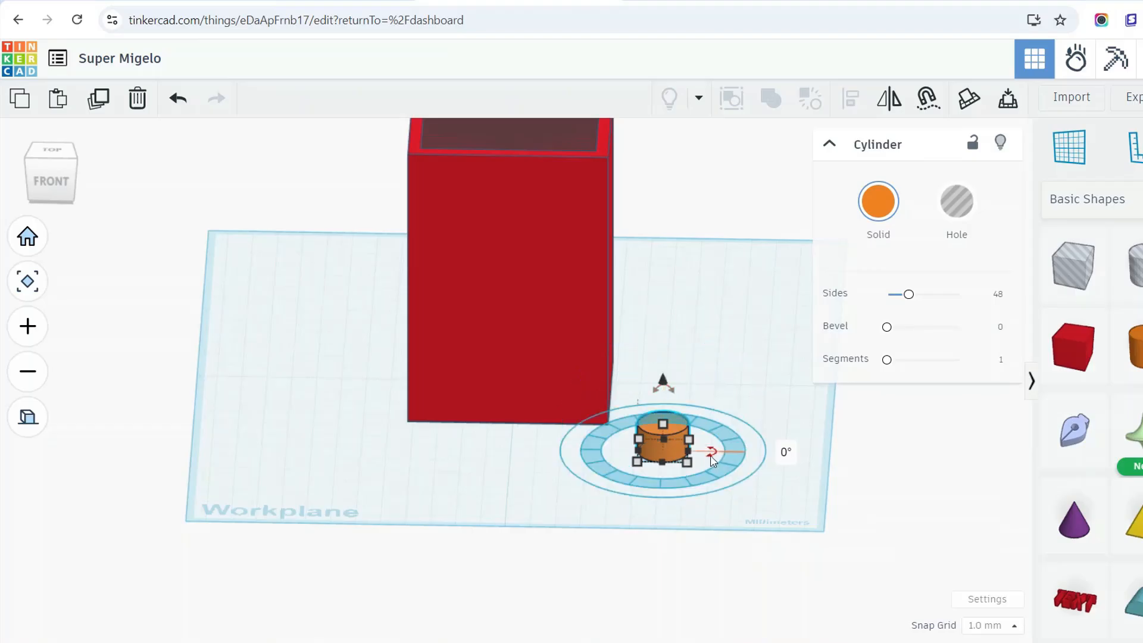
{"action": "right_click_drag", "start_coordinate": [738, 365], "coordinate": [742, 397]}
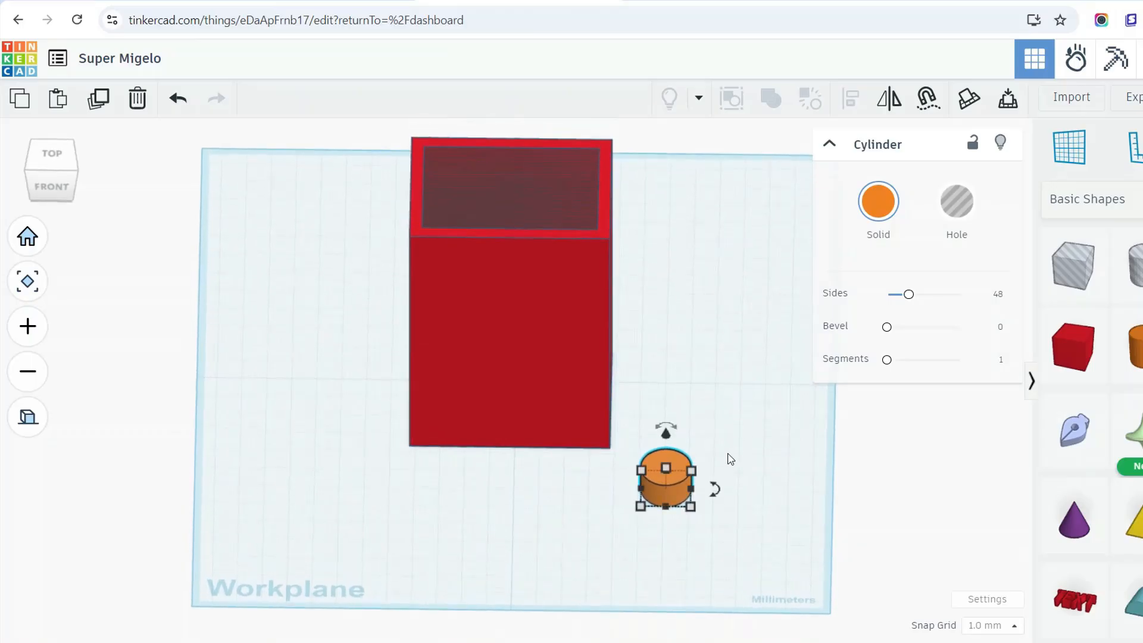
{"action": "mouse_move", "coordinate": [714, 500]}
{"action": "left_click_drag", "start_coordinate": [672, 427], "coordinate": [722, 459]}
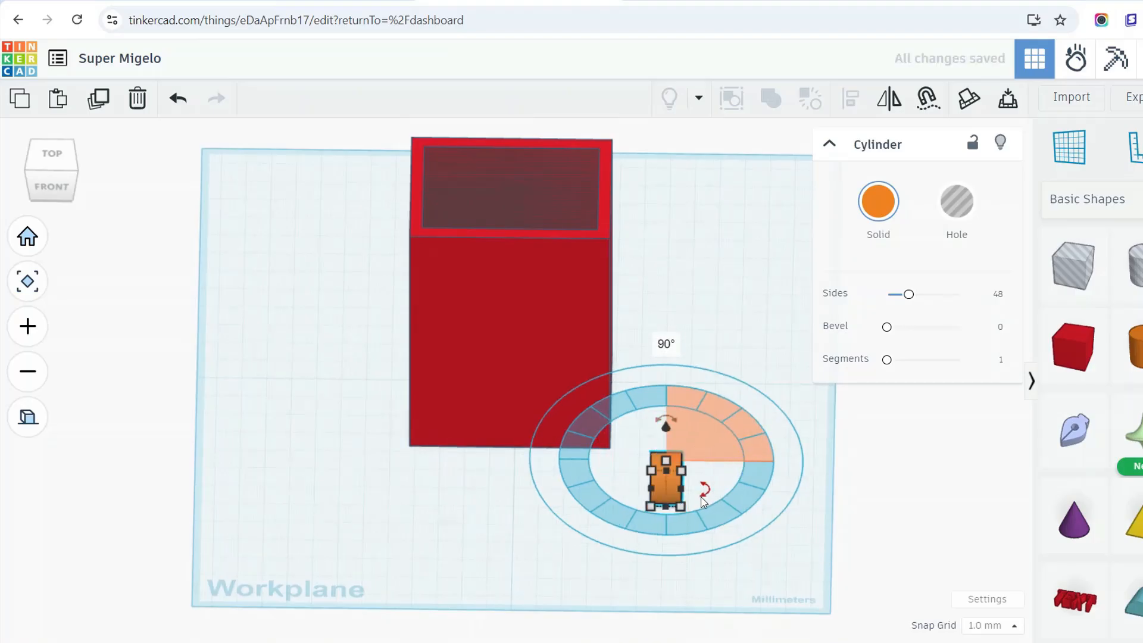
{"action": "mouse_move", "coordinate": [705, 500]}
{"action": "left_click_drag", "start_coordinate": [706, 500], "coordinate": [664, 502]}
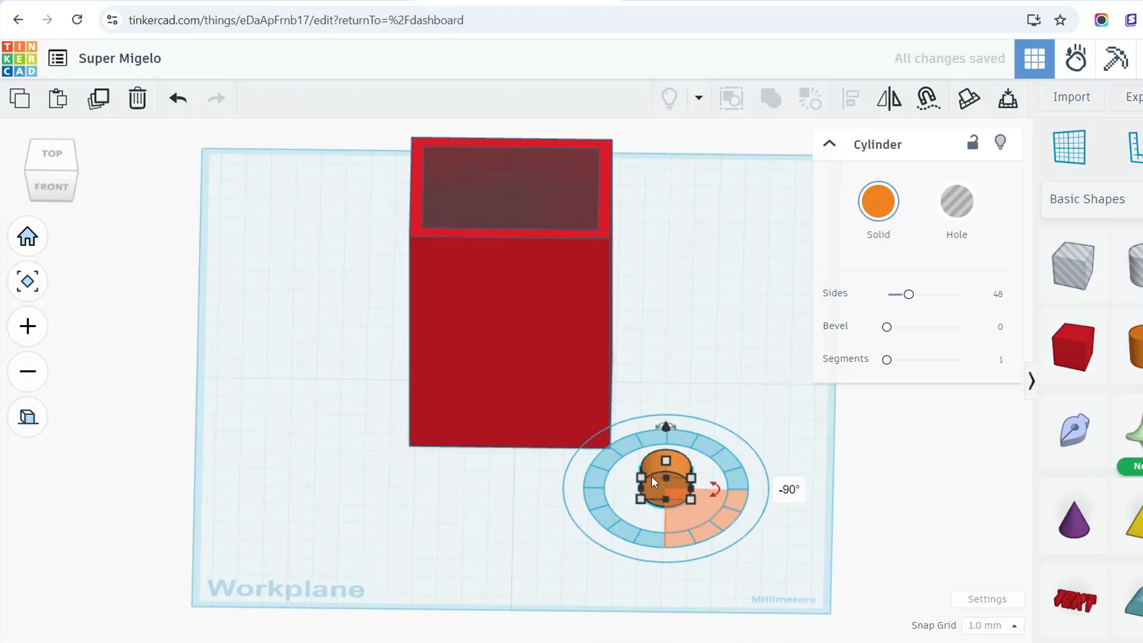
- Move the rotated cylinder sideways until it sits in front of the box's front face, near its right corner
{"action": "left_click", "coordinate": [512, 485]}
{"action": "left_click", "coordinate": [662, 480]}
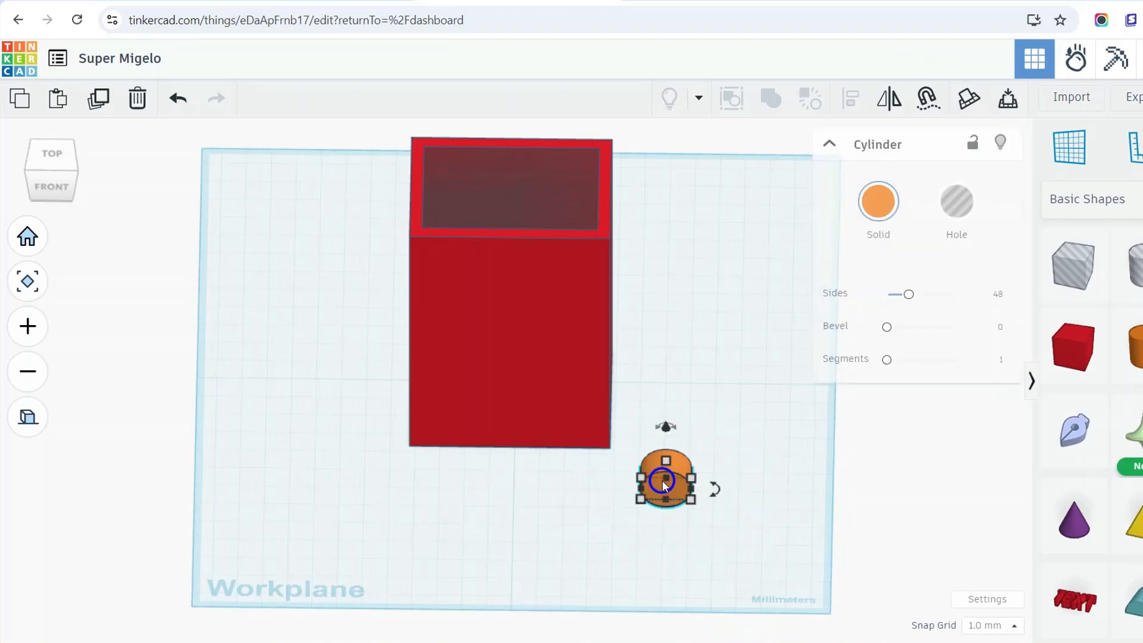
{"action": "key", "text": "Left"}
{"action": "key", "text": "Left"}
{"action": "key", "text": "Left"}
{"action": "key", "text": "Left"}
{"action": "key", "text": "Left"}
{"action": "key", "text": "Left"}
{"action": "key", "text": "Left"}
{"action": "key", "text": "Left"}
{"action": "key", "text": "Left"}
{"action": "key", "text": "Left"}
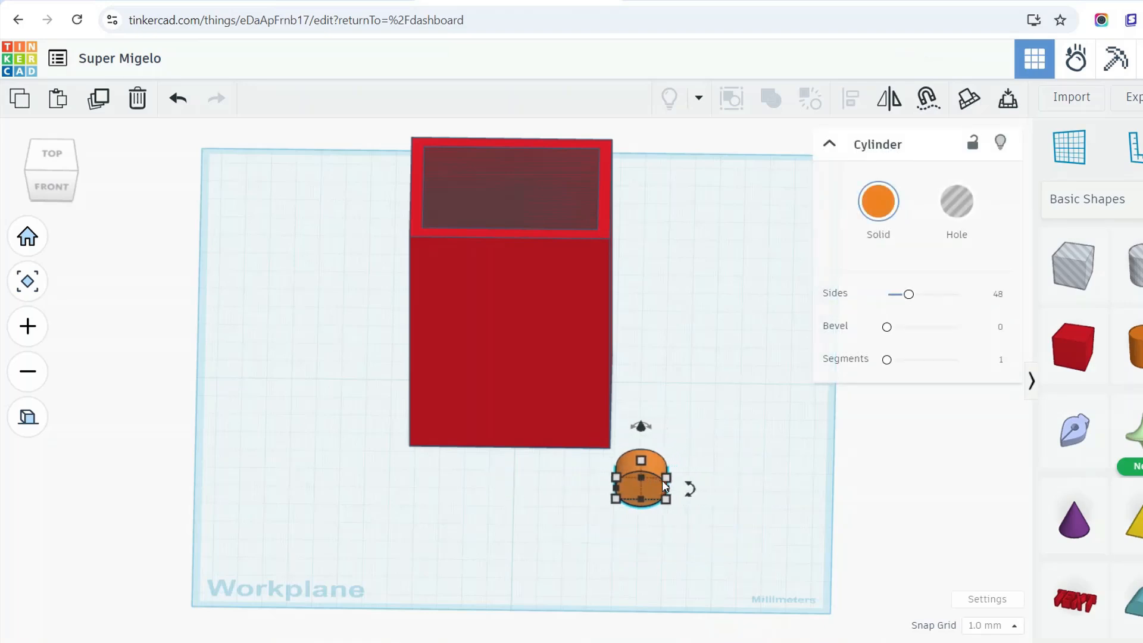
{"action": "key", "text": "Left"}
{"action": "key", "text": "Left"}
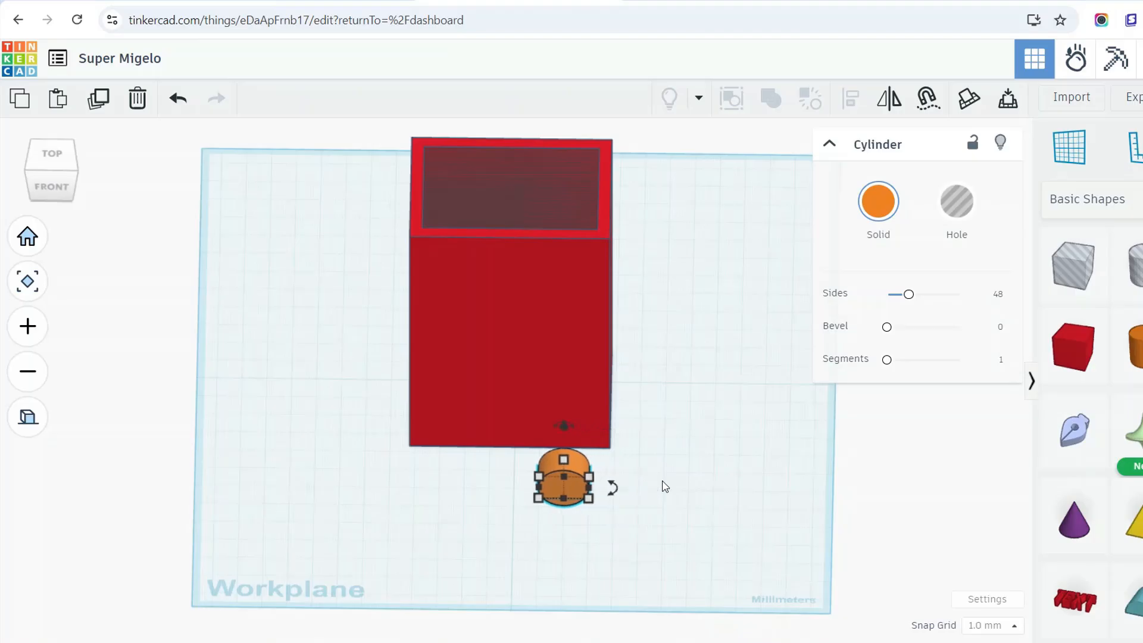
- Move the cylinder back until its rear end sinks slightly into the box's front wall
{"action": "key", "text": "Left"}
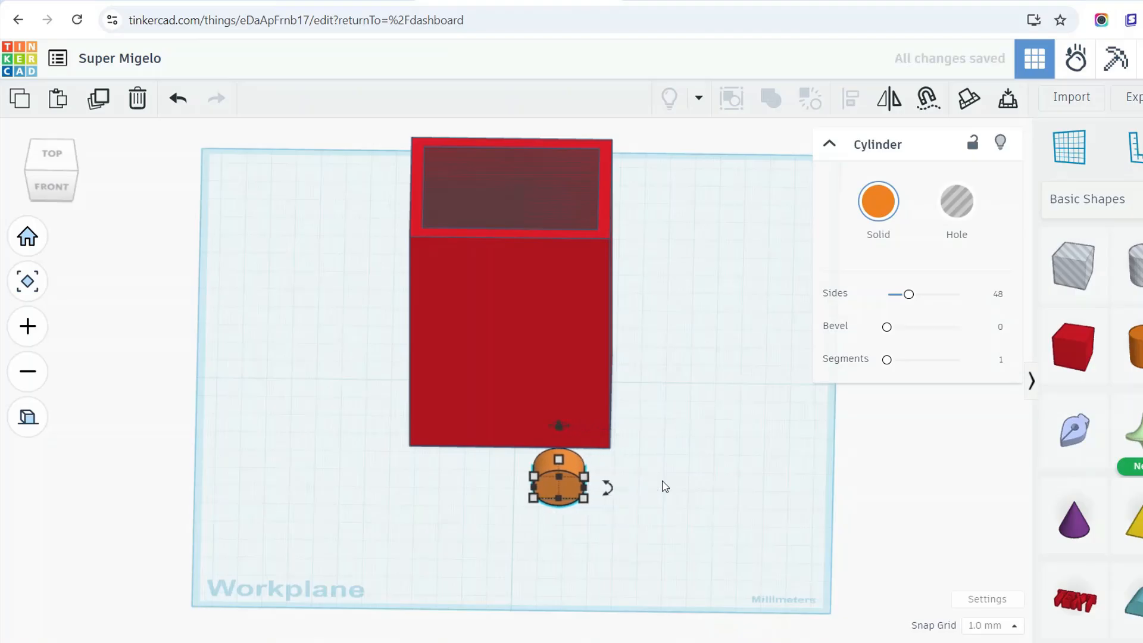
{"action": "key", "text": "Up"}
{"action": "key", "text": "Up"}
{"action": "key", "text": "Up"}
{"action": "key", "text": "Up"}
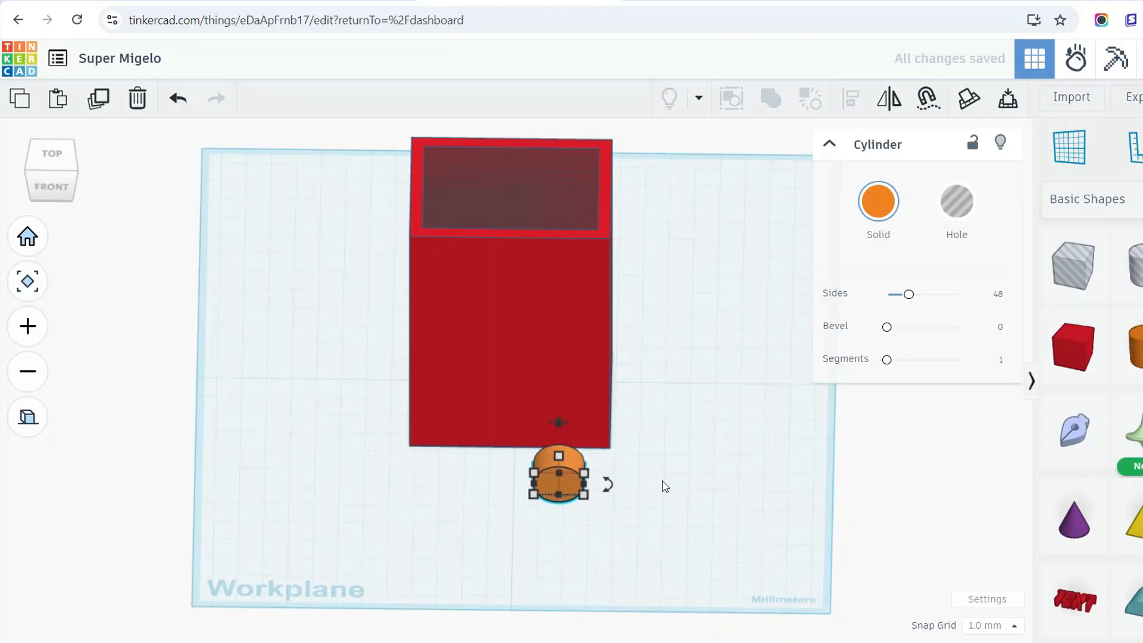
{"action": "right_click_drag", "start_coordinate": [662, 482], "coordinate": [665, 563]}
{"action": "key", "text": "Up"}
{"action": "key", "text": "Up"}
{"action": "key", "text": "Up"}
{"action": "key", "text": "Up"}
{"action": "key", "text": "Up"}
{"action": "key", "text": "Up"}
{"action": "key", "text": "Up"}
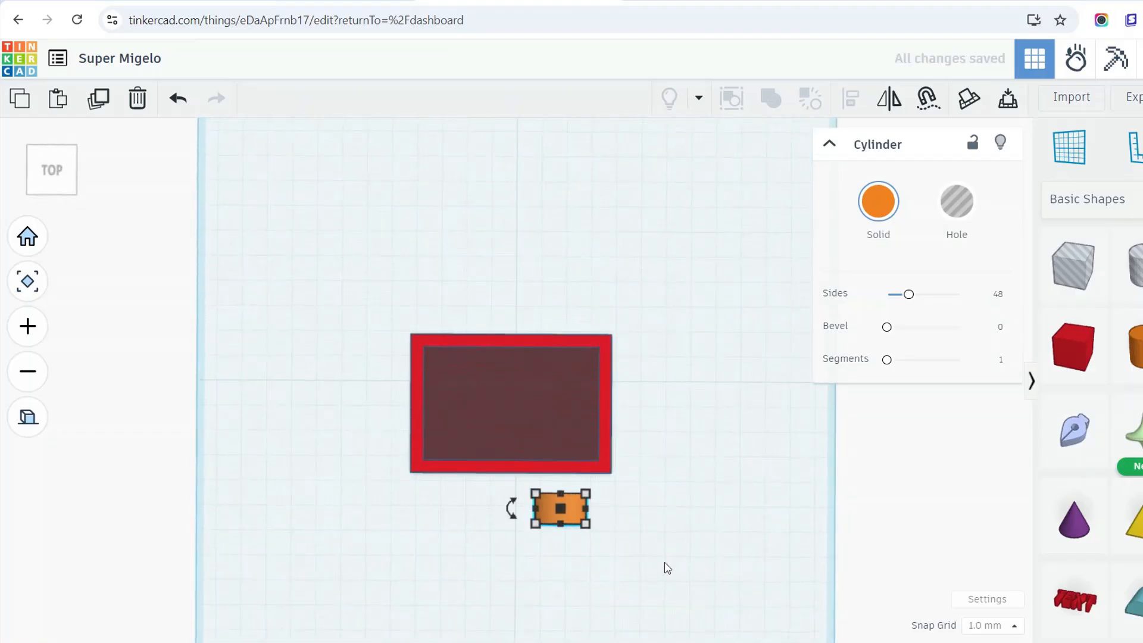
{"action": "key", "text": "Up"}
{"action": "key", "text": "Up"}
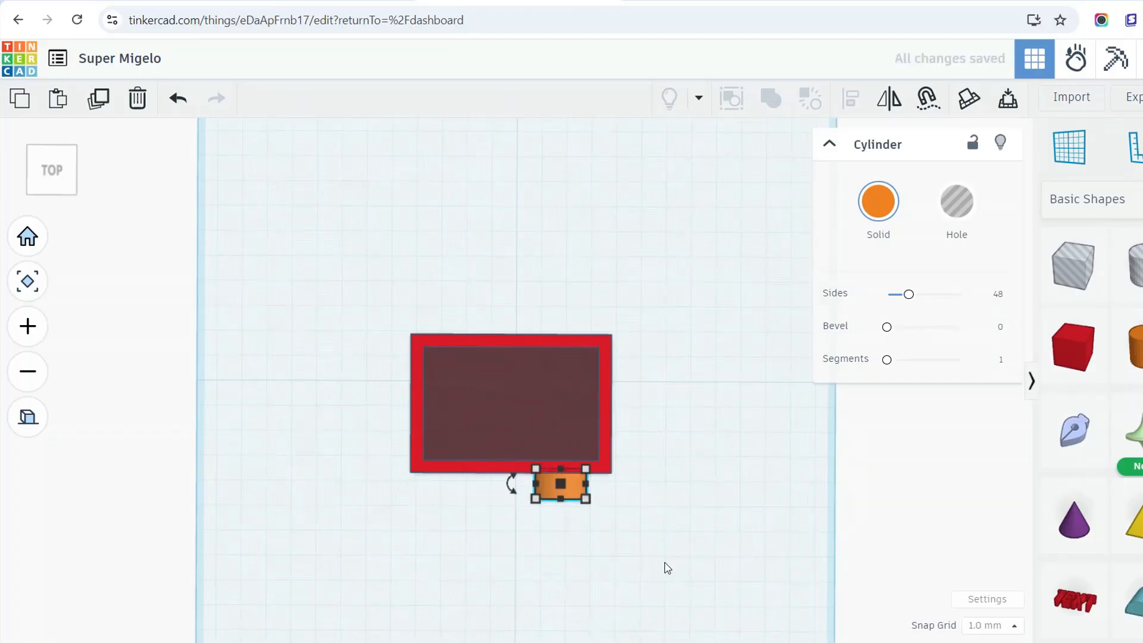
{"action": "key", "text": "Up"}
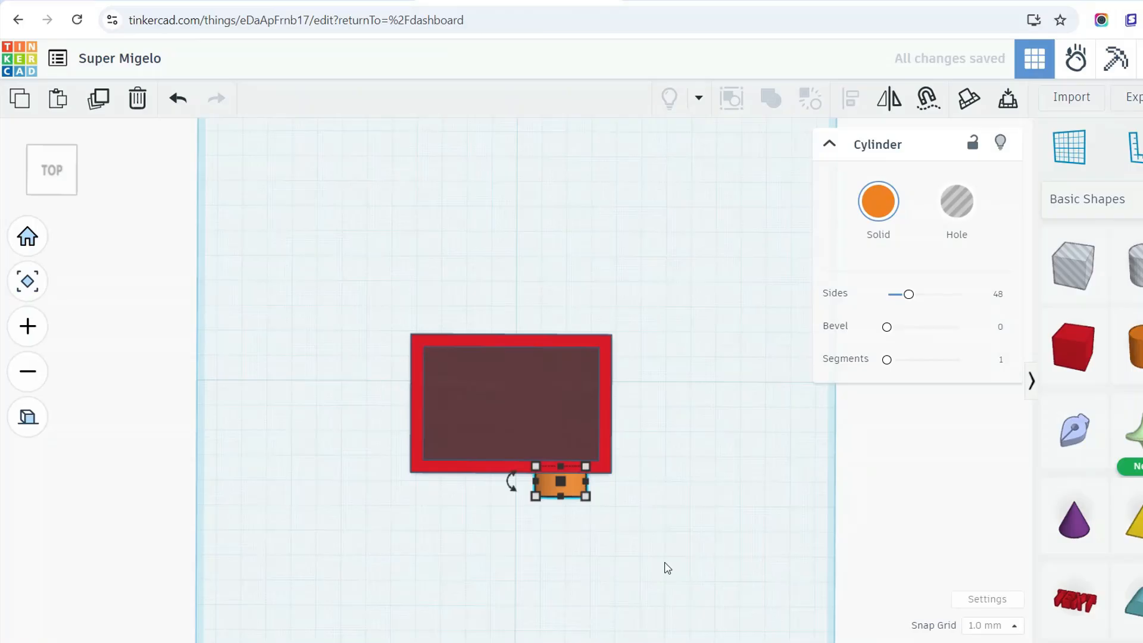
- Duplicate the cylinder and move the copy sideways to near the left corner of the box's front face
{"action": "key", "text": "Right"}
{"action": "key", "text": "Right"}
{"action": "key", "text": "Right"}
{"action": "key", "text": "Right"}
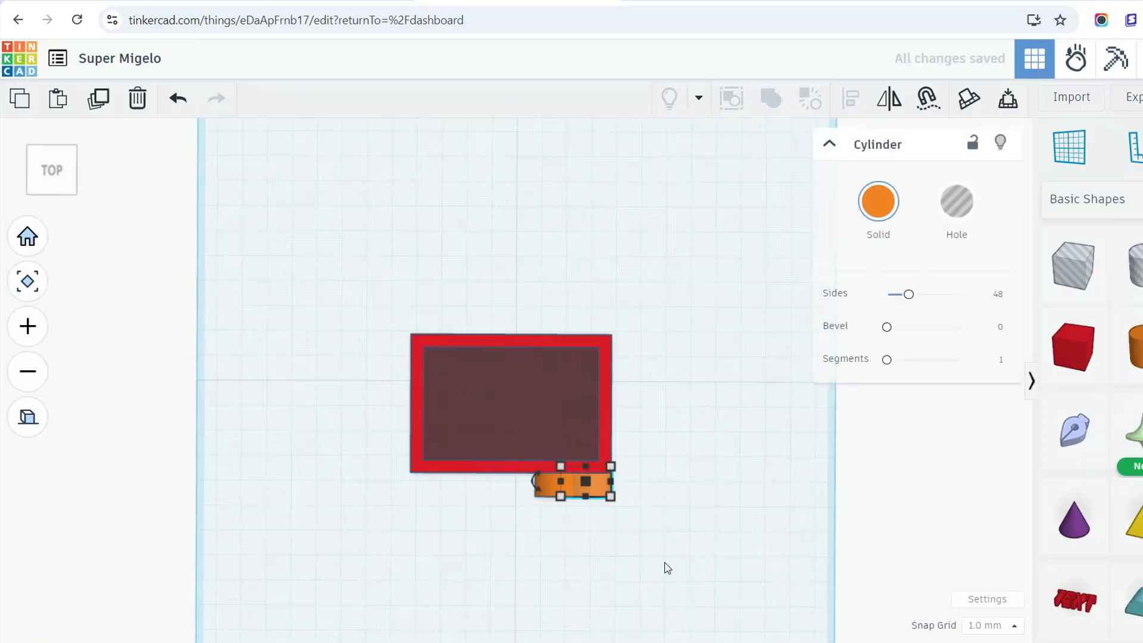
{"action": "right_click_drag", "start_coordinate": [667, 569], "coordinate": [669, 464]}
{"action": "key", "text": "Left"}
{"action": "key", "text": "Left"}
{"action": "key", "text": "Left"}
{"action": "key", "text": "Left"}
{"action": "key", "text": "Left"}
{"action": "key", "text": "Left"}
{"action": "key", "text": "Left"}
{"action": "key", "text": "Left"}
{"action": "key", "text": "Left"}
{"action": "key", "text": "Left"}
{"action": "key", "text": "Left"}
{"action": "key", "text": "Left"}
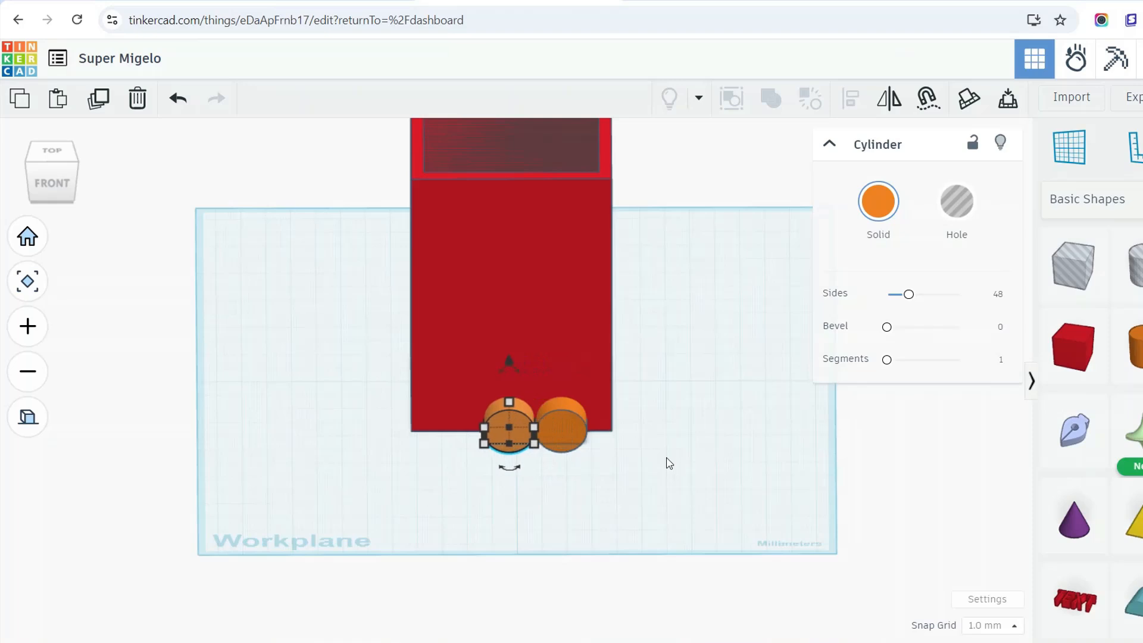
{"action": "key", "text": "Left"}
{"action": "key", "text": "Left"}
{"action": "key", "text": "Left"}
{"action": "key", "text": "Left"}
{"action": "key", "text": "Left"}
{"action": "key", "text": "Left"}
{"action": "key", "text": "Left"}
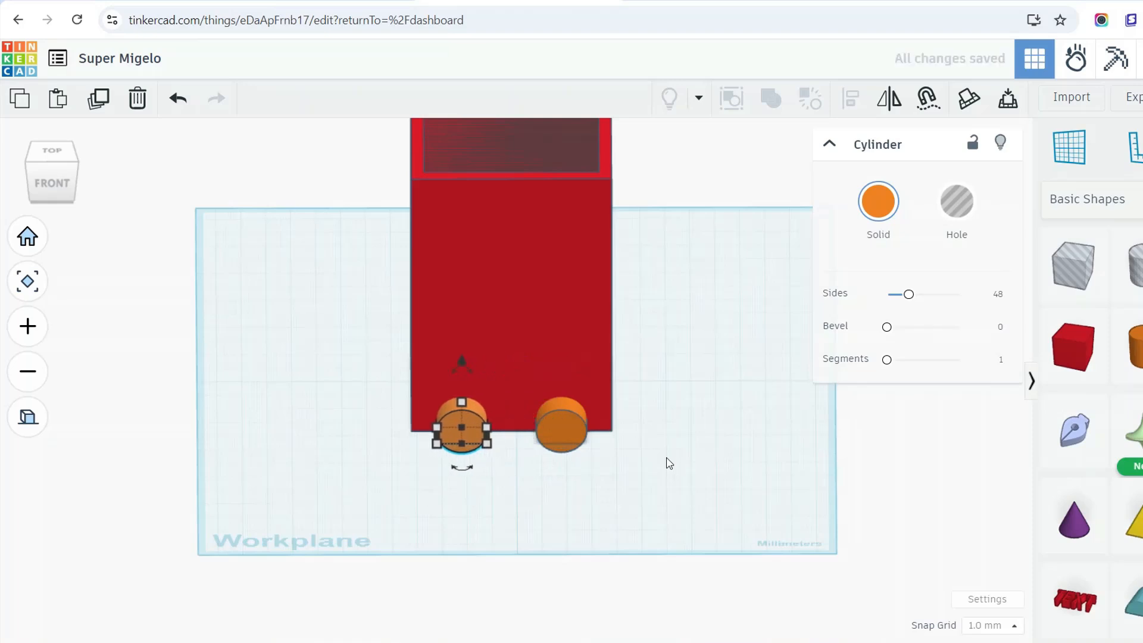
{"action": "key", "text": "Up"}
{"action": "key", "text": "Up"}
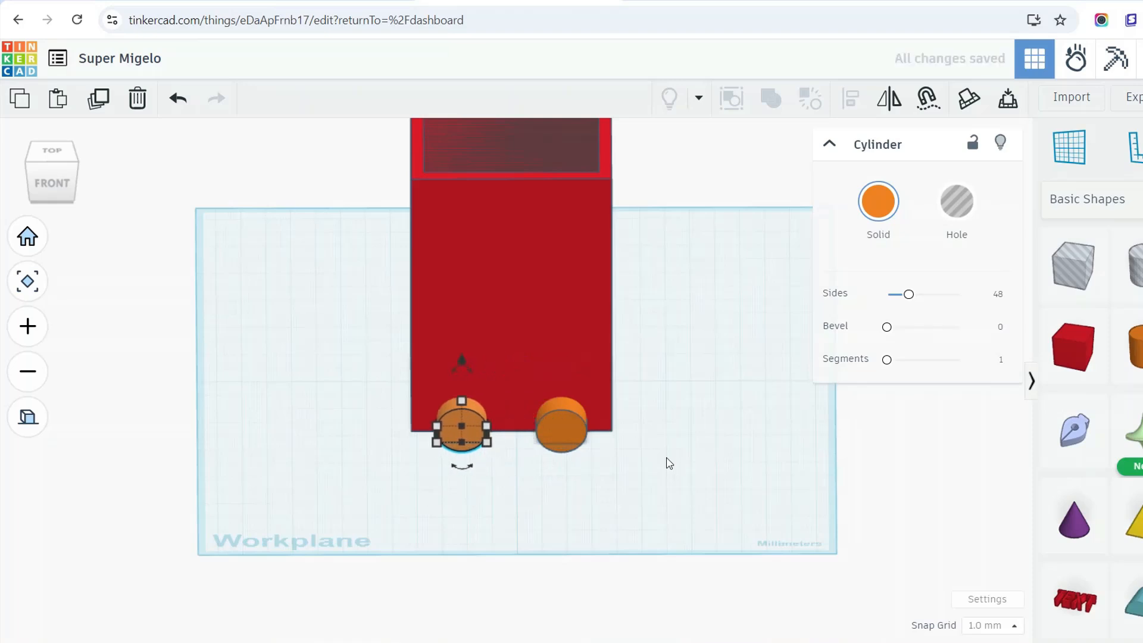
{"action": "key", "text": "Down"}
{"action": "key", "text": "Down"}
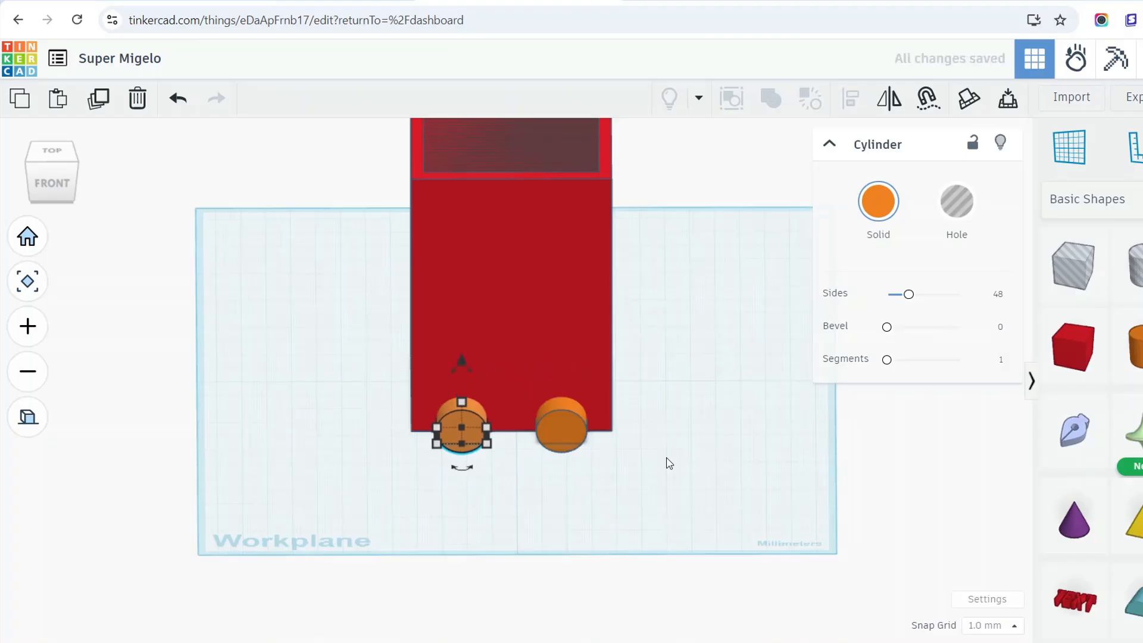
- Raise the left cylinder above the box's bottom edge and shift it 2 mm to the right
{"action": "key", "text": "ctrl+Up"}
{"action": "key", "text": "ctrl+Up"}
{"action": "key", "text": "ctrl+Up"}
{"action": "key", "text": "ctrl+Up"}
{"action": "key", "text": "ctrl+Up"}
{"action": "key", "text": "ctrl+Up"}
{"action": "key", "text": "ctrl+Up"}
{"action": "key", "text": "ctrl+Up"}
{"action": "key", "text": "ctrl+Up"}
{"action": "key", "text": "ctrl+Up"}
{"action": "key", "text": "ctrl+Up"}
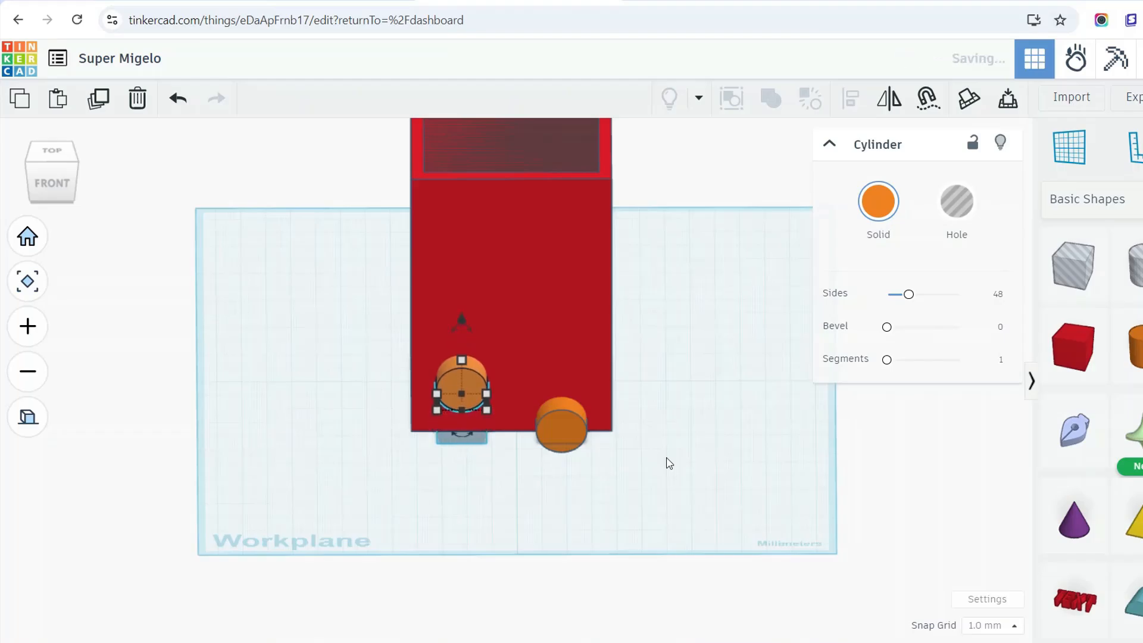
{"action": "key", "text": "ctrl+Up"}
{"action": "key", "text": "ctrl+Up"}
{"action": "key", "text": "ctrl+Up"}
{"action": "key", "text": "ctrl+Up"}
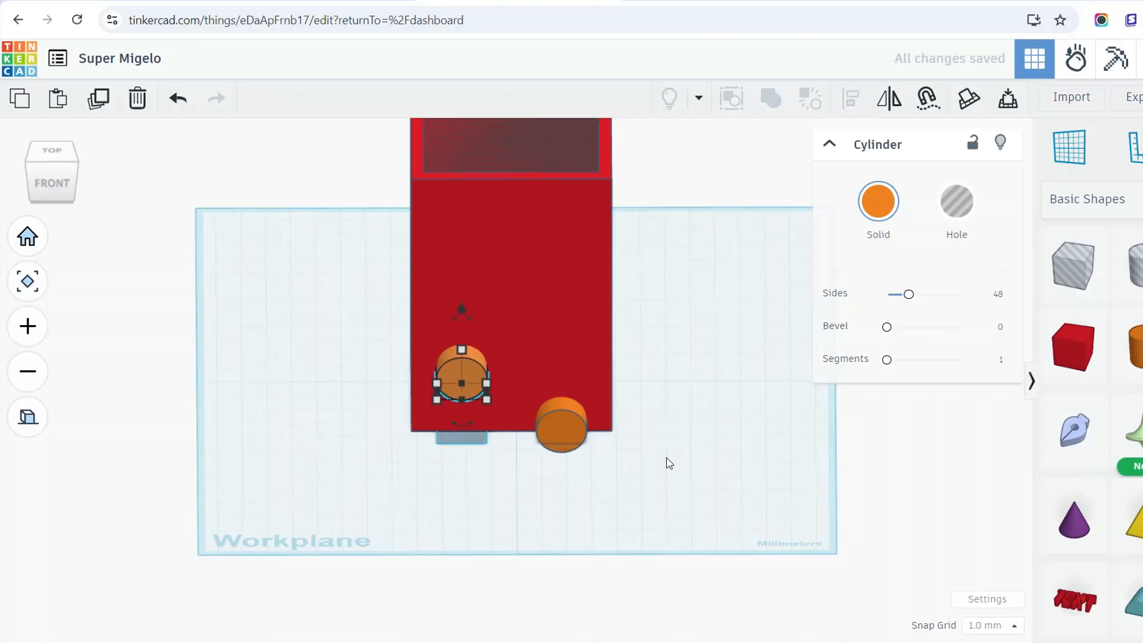
{"action": "key", "text": "Right"}
{"action": "key", "text": "Right"}
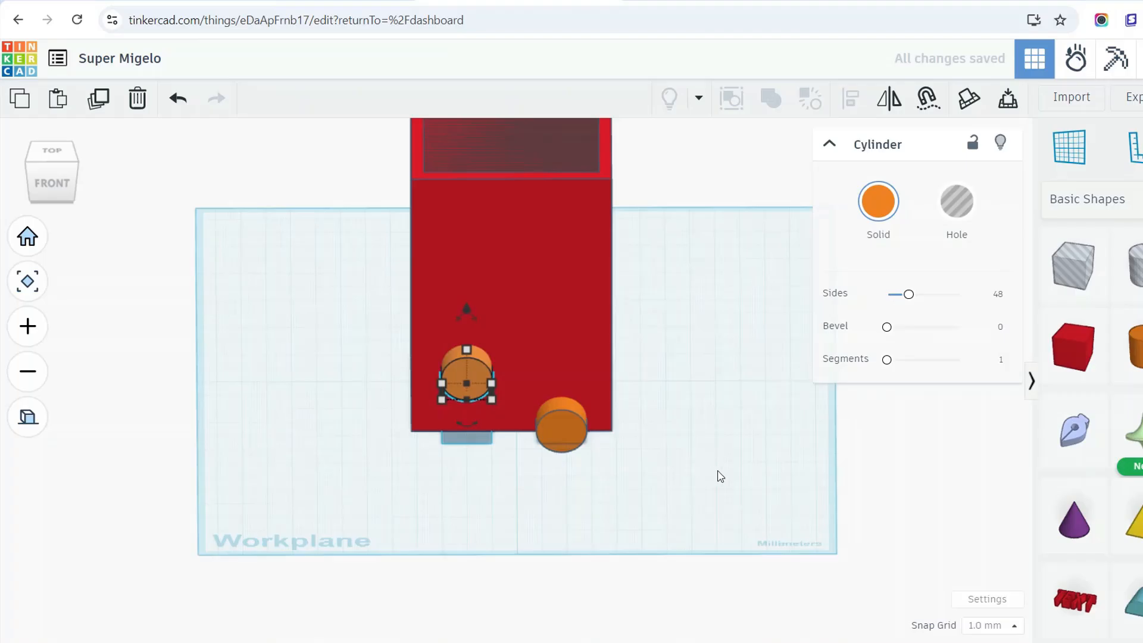
- Shift the right cylinder slightly left and raise it level with the left cylinder on the front face
{"action": "left_click", "coordinate": [574, 429]}
{"action": "key", "text": "Left"}
{"action": "key", "text": "Left"}
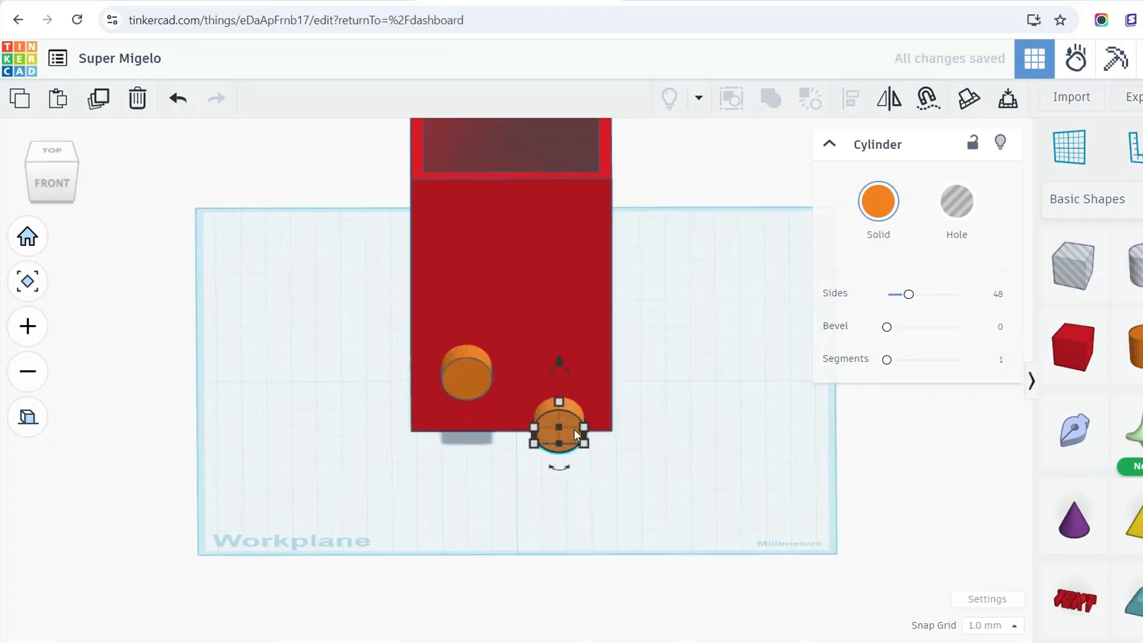
{"action": "key", "text": "Up"}
{"action": "key", "text": "Up"}
{"action": "key", "text": "Up"}
{"action": "key", "text": "Up"}
{"action": "key", "text": "Up"}
{"action": "key", "text": "Up"}
{"action": "key", "text": "Up"}
{"action": "key", "text": "Up"}
{"action": "key", "text": "Up"}
{"action": "key", "text": "Up"}
{"action": "key", "text": "Up"}
{"action": "key", "text": "Up"}
{"action": "key", "text": "Up"}
{"action": "key", "text": "Up"}
{"action": "key", "text": "Up"}
{"action": "key", "text": "Up"}
{"action": "key", "text": "ctrl+Up"}
{"action": "right_click_drag", "start_coordinate": [574, 428], "coordinate": [574, 378]}
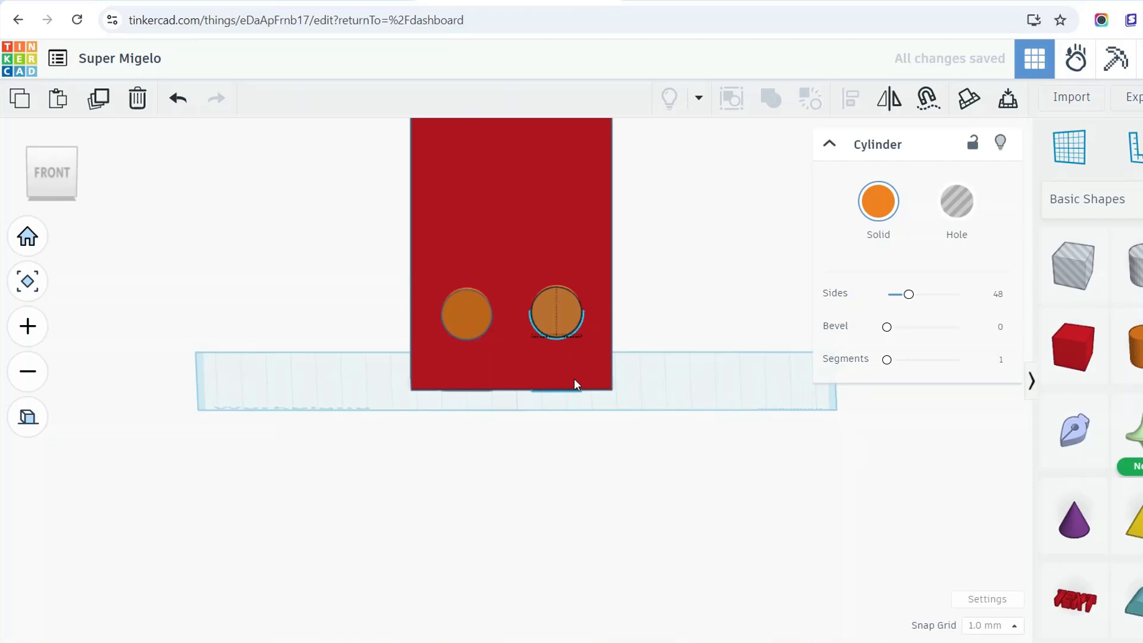
{"action": "right_click_drag", "start_coordinate": [574, 379], "coordinate": [577, 421]}
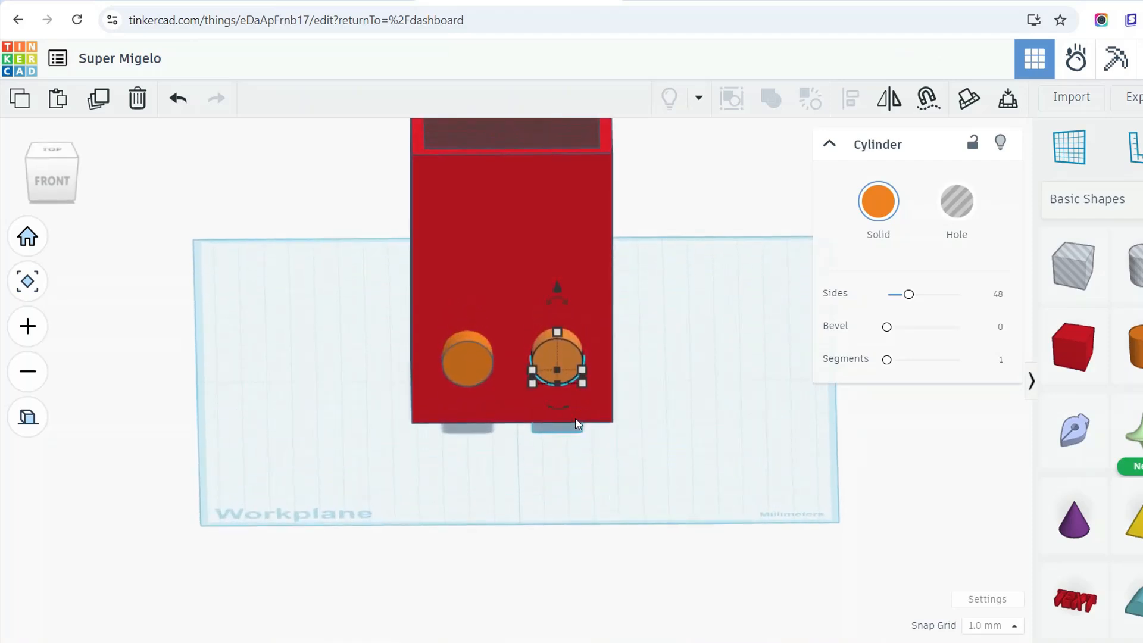
- Try to place a copy of the right cylinder higher on the front face, and undo its move
{"action": "key", "text": "Right"}
{"action": "key", "text": "Right"}
{"action": "key", "text": "Right"}
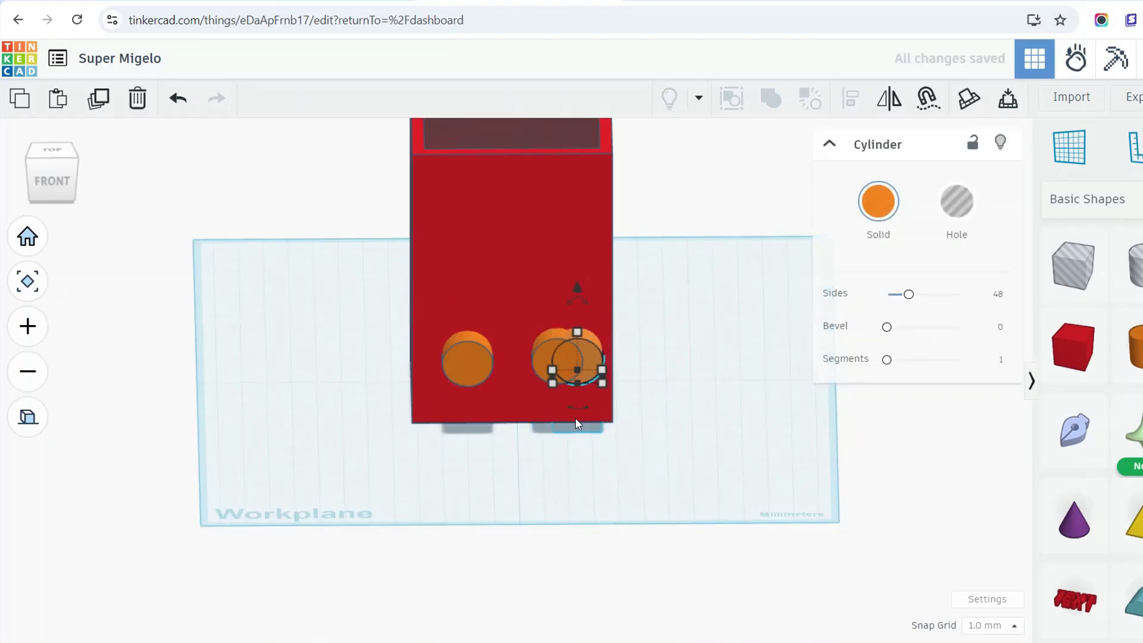
{"action": "key", "text": "Left"}
{"action": "key", "text": "Left"}
{"action": "key", "text": "Left"}
{"action": "key", "text": "ctrl+Up"}
{"action": "key", "text": "ctrl+Up"}
{"action": "key", "text": "ctrl+Up"}
{"action": "key", "text": "ctrl+Up"}
{"action": "key", "text": "ctrl+Up"}
{"action": "key", "text": "ctrl+Up"}
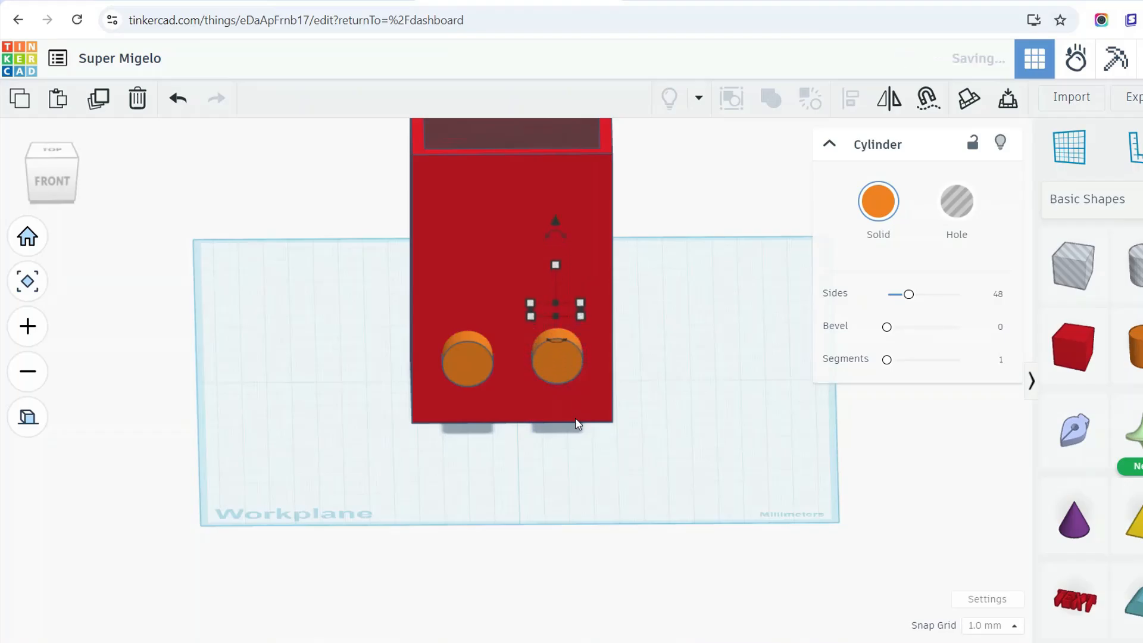
{"action": "left_click", "coordinate": [178, 102]}
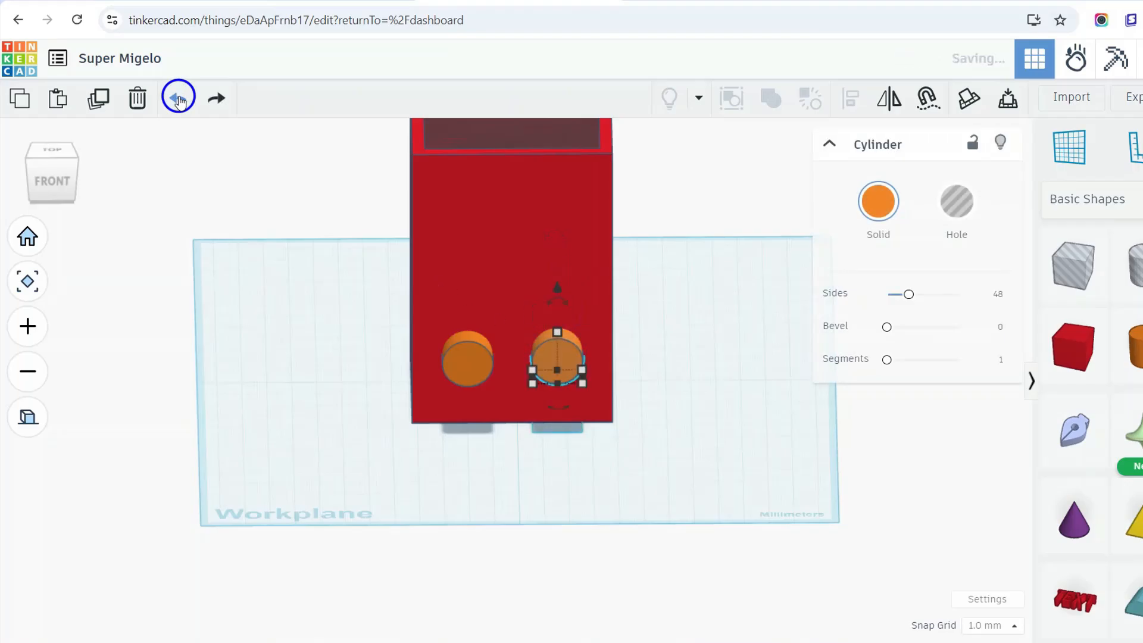
- Raise a duplicate of the right cylinder straight up to form an upper cylinder with a gap between them
{"action": "key", "text": "ctrl+Up"}
{"action": "key", "text": "ctrl+Up"}
{"action": "key", "text": "ctrl+Up"}
{"action": "key", "text": "ctrl+Up"}
{"action": "key", "text": "ctrl+Up"}
{"action": "key", "text": "ctrl+Up"}
{"action": "key", "text": "ctrl+Up"}
{"action": "key", "text": "ctrl+Up"}
{"action": "key", "text": "ctrl+Up"}
{"action": "key", "text": "ctrl+Up"}
{"action": "key", "text": "ctrl+Up"}
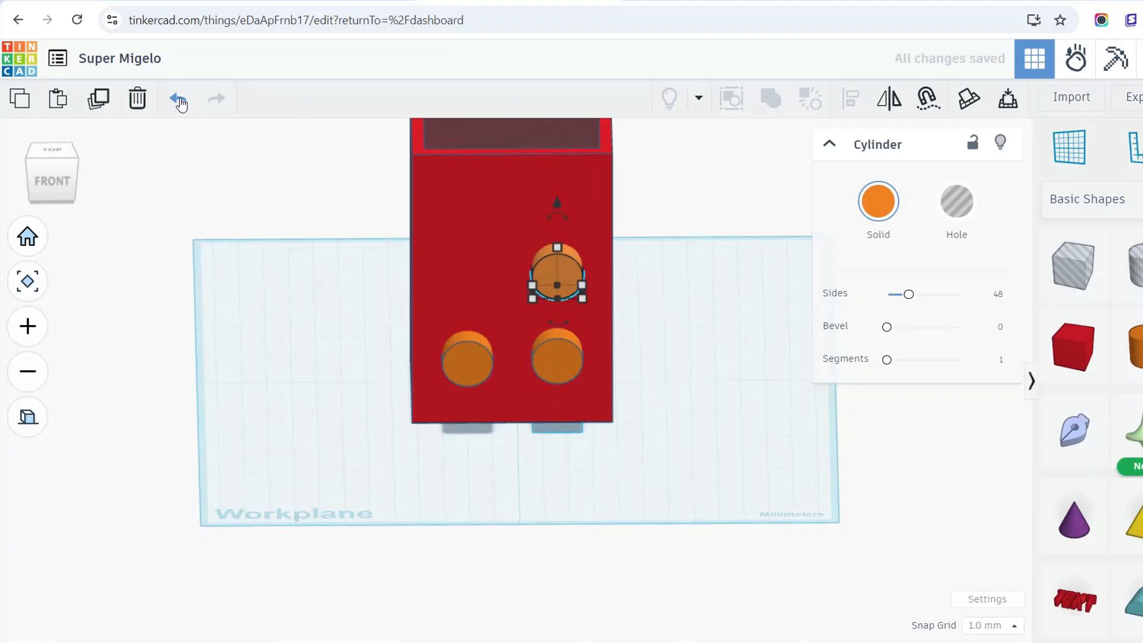
- Duplicate the upper-right cylinder and move the copy left until it sits above the lower-left cylinder
{"action": "key", "text": "shift+Right"}
{"action": "key", "text": "Left"}
{"action": "key", "text": "Left"}
{"action": "key", "text": "Left"}
{"action": "key", "text": "Left"}
{"action": "key", "text": "Left"}
{"action": "key", "text": "Left"}
{"action": "key", "text": "Left"}
{"action": "key", "text": "Left"}
{"action": "key", "text": "Left"}
{"action": "key", "text": "Left"}
{"action": "key", "text": "Left"}
{"action": "key", "text": "Left"}
{"action": "key", "text": "Left"}
{"action": "key", "text": "Left"}
{"action": "key", "text": "Left"}
{"action": "key", "text": "Left"}
{"action": "key", "text": "Left"}
{"action": "key", "text": "Left"}
{"action": "key", "text": "Left"}
{"action": "key", "text": "Left"}
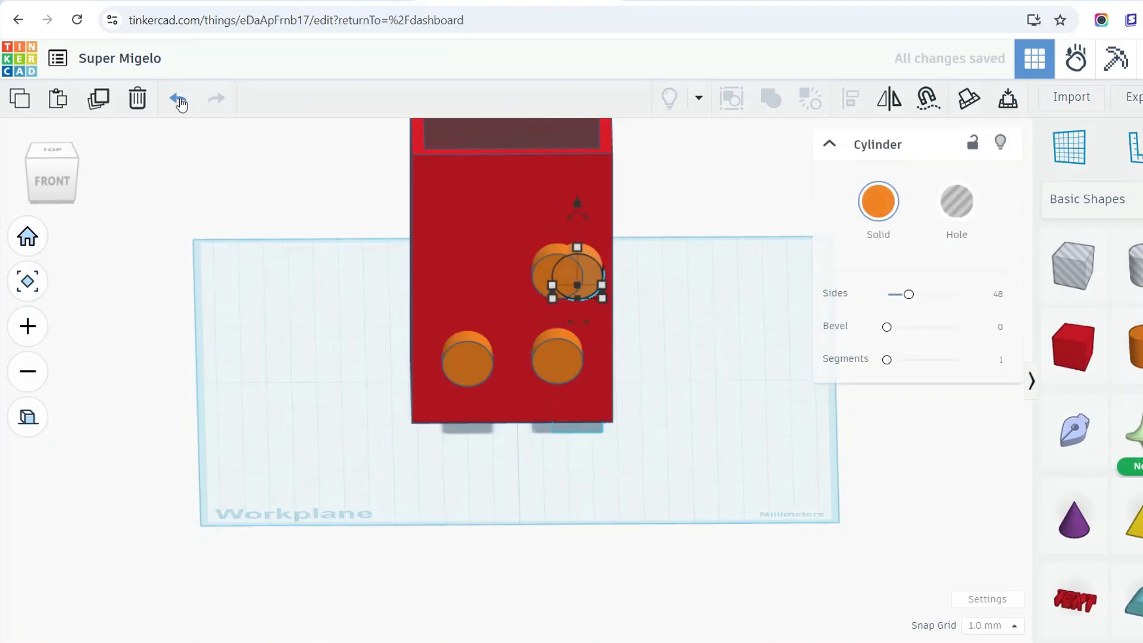
{"action": "key", "text": "Left"}
{"action": "key", "text": "Left"}
{"action": "key", "text": "Left"}
{"action": "key", "text": "Left"}
{"action": "key", "text": "Left"}
{"action": "key", "text": "Left"}
{"action": "key", "text": "Left"}
{"action": "key", "text": "Left"}
{"action": "key", "text": "Left"}
{"action": "key", "text": "Left"}
{"action": "key", "text": "Left"}
{"action": "key", "text": "Left"}
{"action": "key", "text": "Left"}
{"action": "key", "text": "Left"}
{"action": "key", "text": "Left"}
{"action": "key", "text": "Left"}
{"action": "key", "text": "Left"}
{"action": "key", "text": "Left"}
{"action": "key", "text": "Left"}
{"action": "key", "text": "Left"}
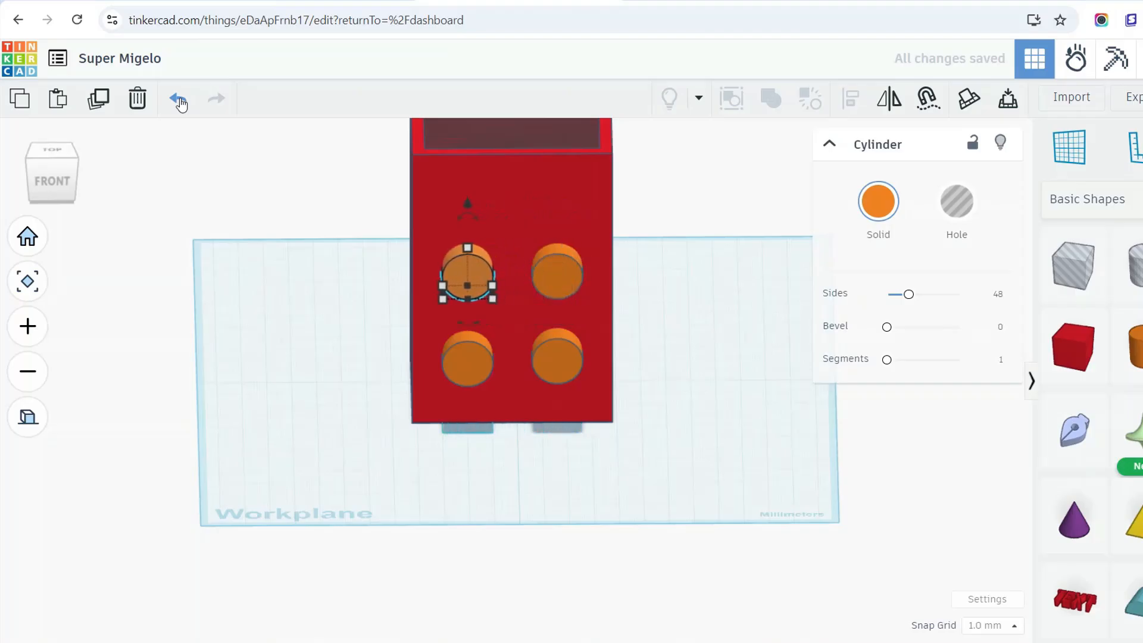
{"action": "key", "text": "Left"}
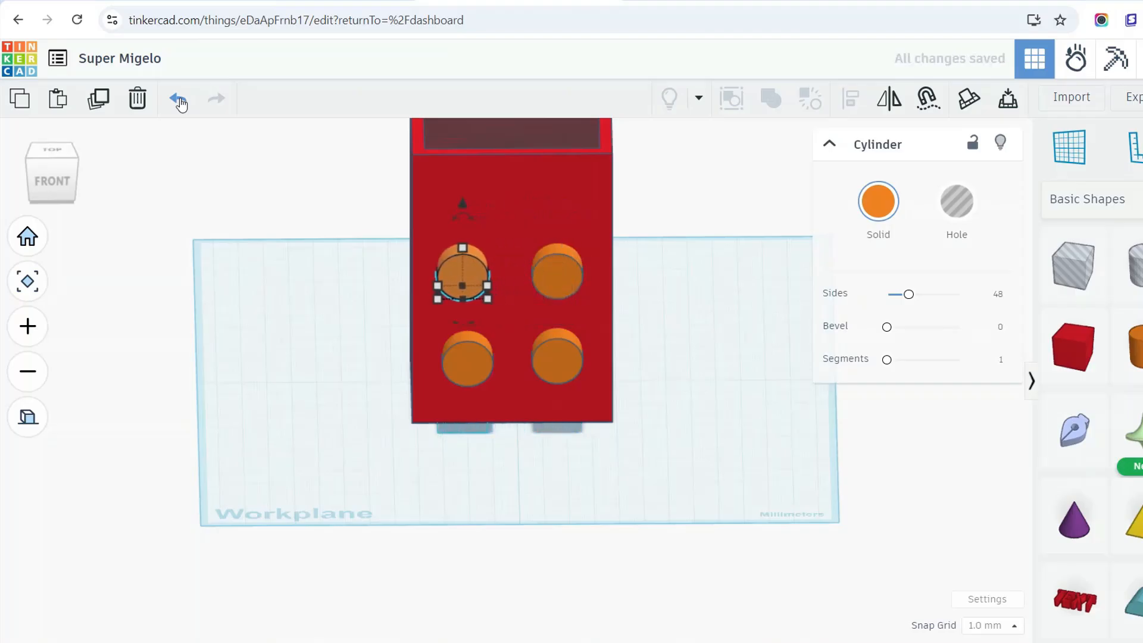
{"action": "key", "text": "Right"}
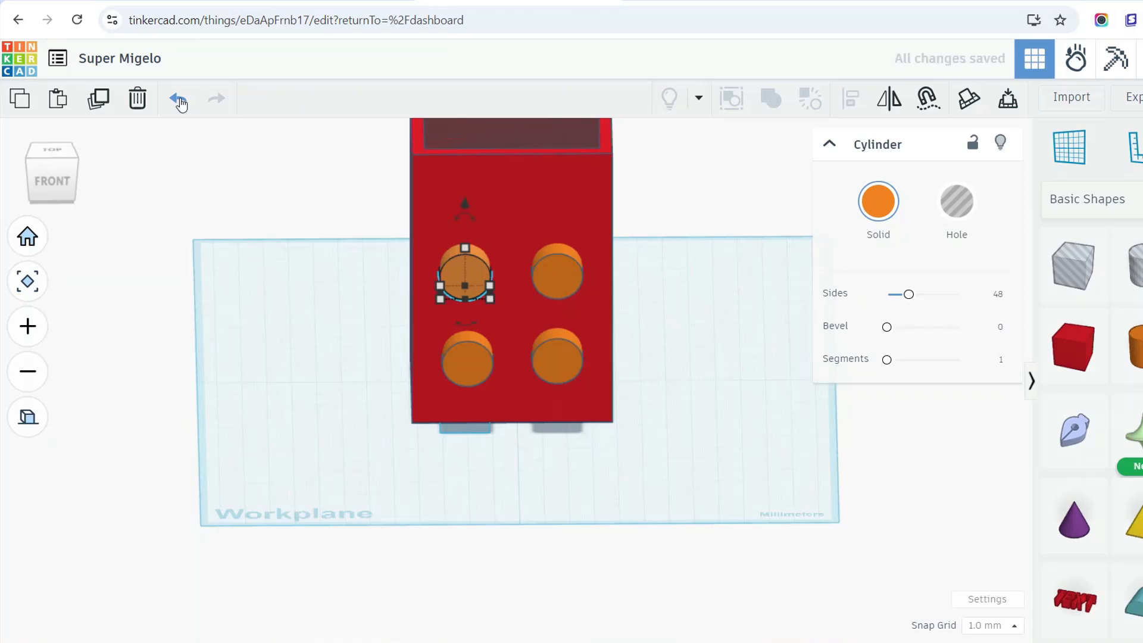
- Duplicate the upper-left cylinder and raise the copy straight up to start a third row on the front face
{"action": "key", "text": "shift+Right"}
{"action": "key", "text": "Left"}
{"action": "key", "text": "Left"}
{"action": "key", "text": "Left"}
{"action": "key", "text": "Left"}
{"action": "key", "text": "Left"}
{"action": "key", "text": "Left"}
{"action": "key", "text": "Left"}
{"action": "key", "text": "Left"}
{"action": "key", "text": "Left"}
{"action": "key", "text": "Left"}
{"action": "key", "text": "Up"}
{"action": "key", "text": "Up"}
{"action": "key", "text": "Up"}
{"action": "key", "text": "Up"}
{"action": "key", "text": "Up"}
{"action": "key", "text": "Up"}
{"action": "key", "text": "Up"}
{"action": "key", "text": "Up"}
{"action": "key", "text": "Up"}
{"action": "key", "text": "Up"}
{"action": "key", "text": "Up"}
{"action": "key", "text": "Up"}
{"action": "key", "text": "Up"}
{"action": "key", "text": "Up"}
{"action": "key", "text": "Up"}
{"action": "key", "text": "Up"}
{"action": "key", "text": "Up"}
{"action": "key", "text": "Up"}
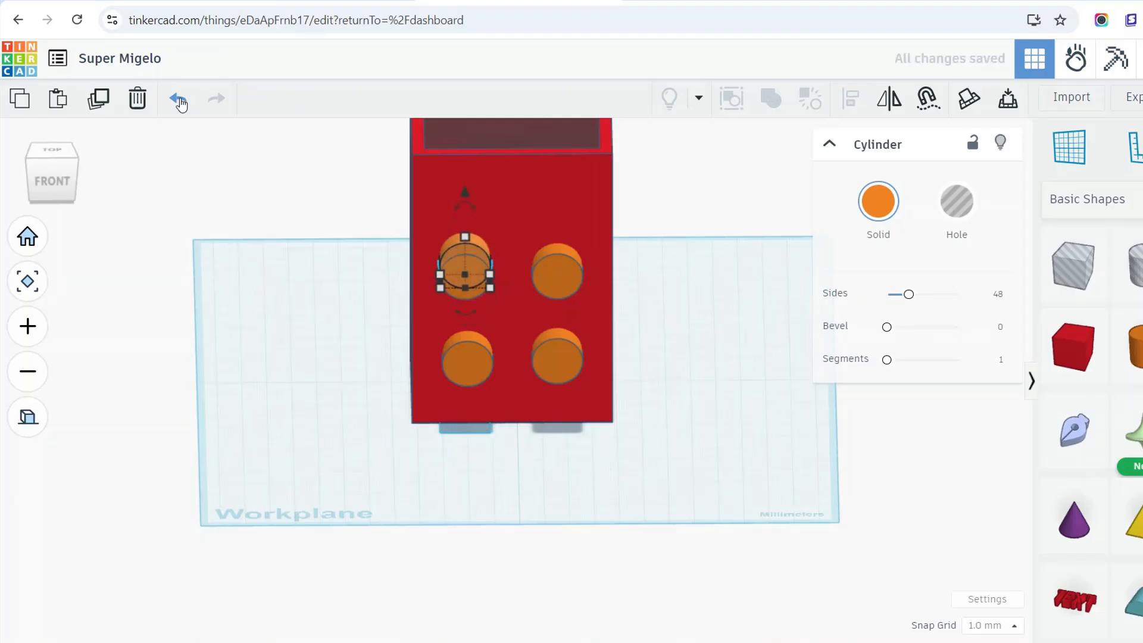
{"action": "key", "text": "Up"}
{"action": "key", "text": "Up"}
{"action": "key", "text": "Up"}
{"action": "key", "text": "Up"}
{"action": "key", "text": "Up"}
{"action": "key", "text": "Up"}
{"action": "key", "text": "Up"}
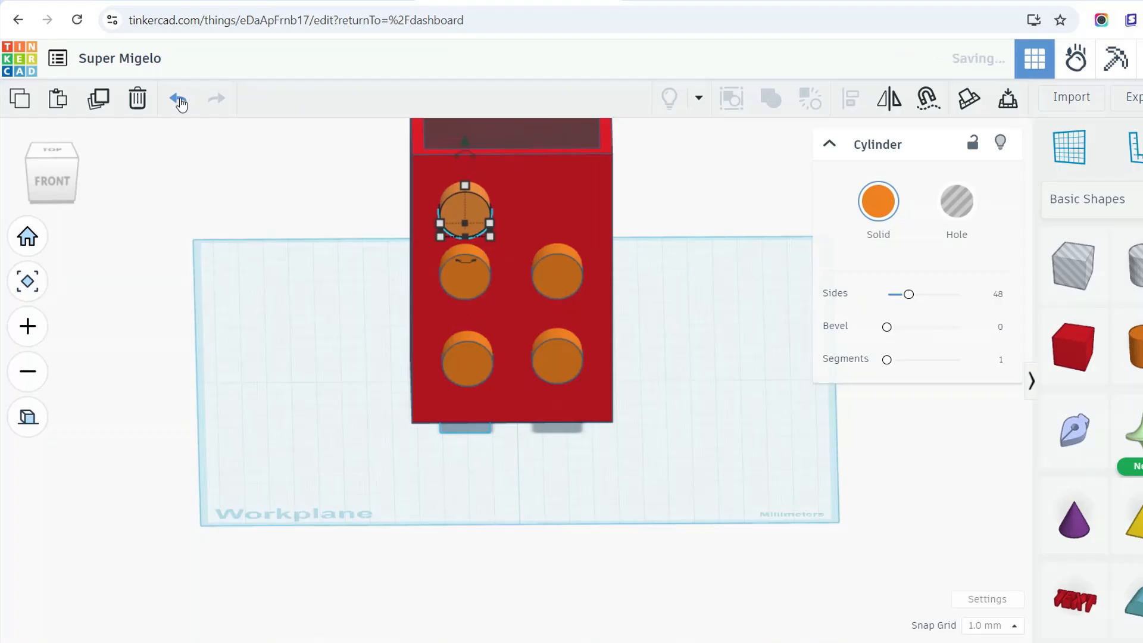
{"action": "key", "text": "Down"}
{"action": "key", "text": "Down"}
{"action": "key", "text": "Down"}
{"action": "key", "text": "Down"}
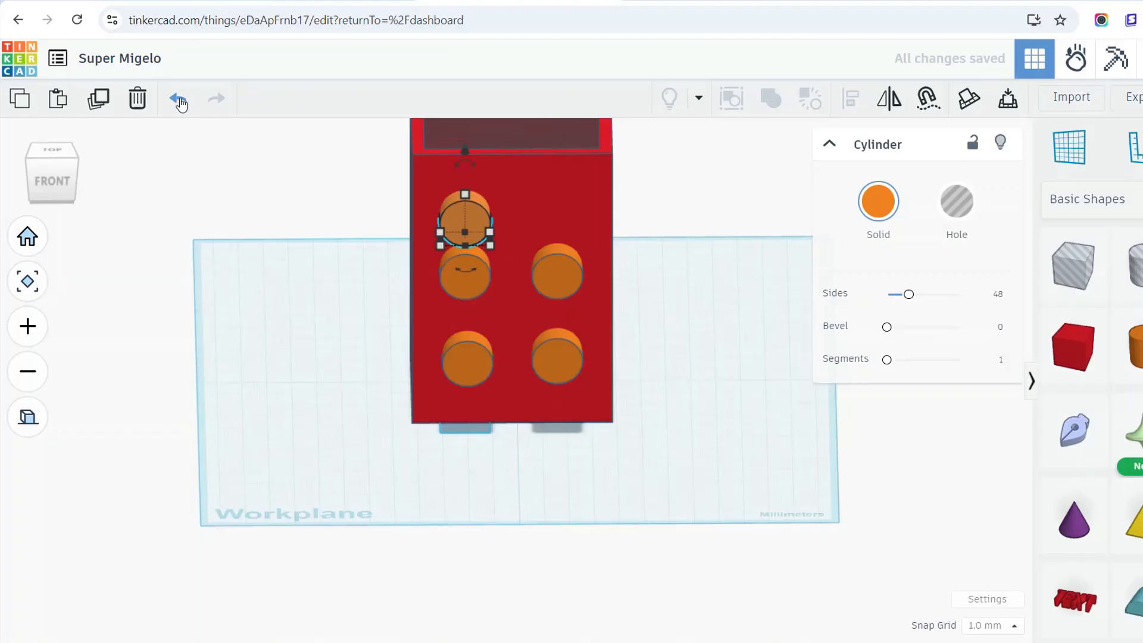
- Duplicate the top-left cylinder and move the copy right until it sits above the right column
{"action": "key", "text": "Right"}
{"action": "key", "text": "Right"}
{"action": "key", "text": "Right"}
{"action": "key", "text": "Right"}
{"action": "key", "text": "Right"}
{"action": "key", "text": "Right"}
{"action": "key", "text": "Right"}
{"action": "key", "text": "Right"}
{"action": "key", "text": "Right"}
{"action": "key", "text": "Right"}
{"action": "key", "text": "Right"}
{"action": "key", "text": "Right"}
{"action": "key", "text": "Right"}
{"action": "key", "text": "Right"}
{"action": "key", "text": "Right"}
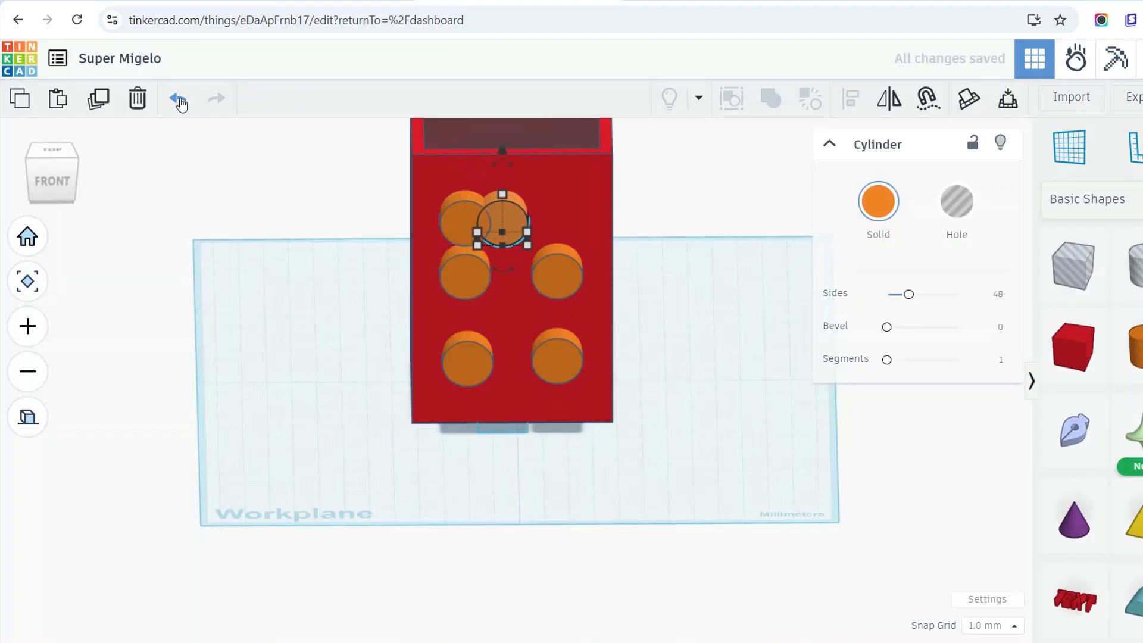
{"action": "key", "text": "Right"}
{"action": "key", "text": "Right"}
{"action": "key", "text": "Right"}
{"action": "key", "text": "Right"}
{"action": "key", "text": "Right"}
{"action": "key", "text": "Right"}
{"action": "key", "text": "Right"}
{"action": "key", "text": "Right"}
{"action": "key", "text": "Right"}
{"action": "key", "text": "Right"}
{"action": "key", "text": "Right"}
{"action": "key", "text": "Right"}
{"action": "key", "text": "Right"}
{"action": "key", "text": "Right"}
{"action": "key", "text": "Right"}
{"action": "key", "text": "Right"}
{"action": "key", "text": "Right"}
{"action": "key", "text": "Right"}
{"action": "key", "text": "Right"}
{"action": "key", "text": "Right"}
{"action": "key", "text": "Right"}
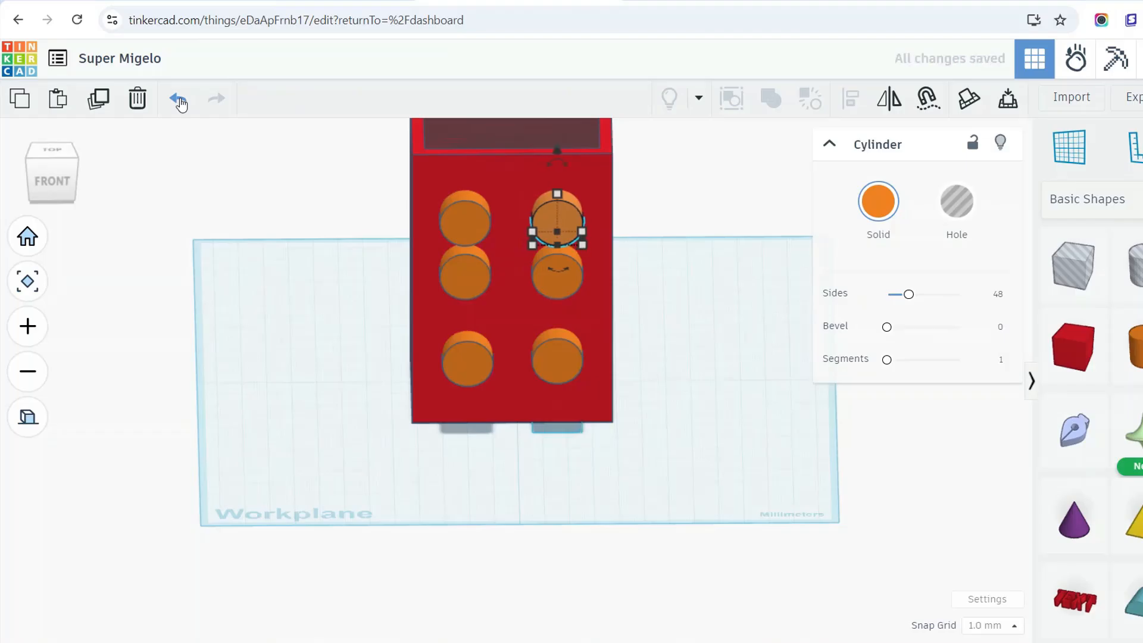
{"action": "right_click", "coordinate": [186, 73]}
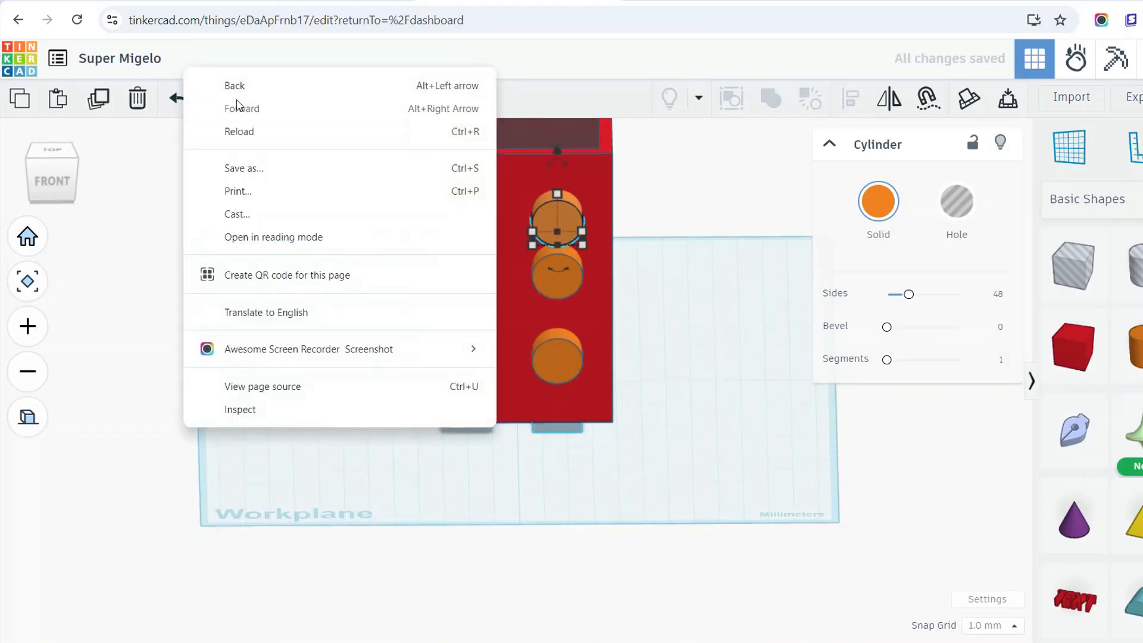
{"action": "left_click", "coordinate": [360, 450]}
{"action": "left_click", "coordinate": [360, 451]}
- Lower the middle-left cylinder until it sits about midway between the top and bottom cylinders of its column
{"action": "right_click_drag", "start_coordinate": [364, 317], "coordinate": [364, 280]}
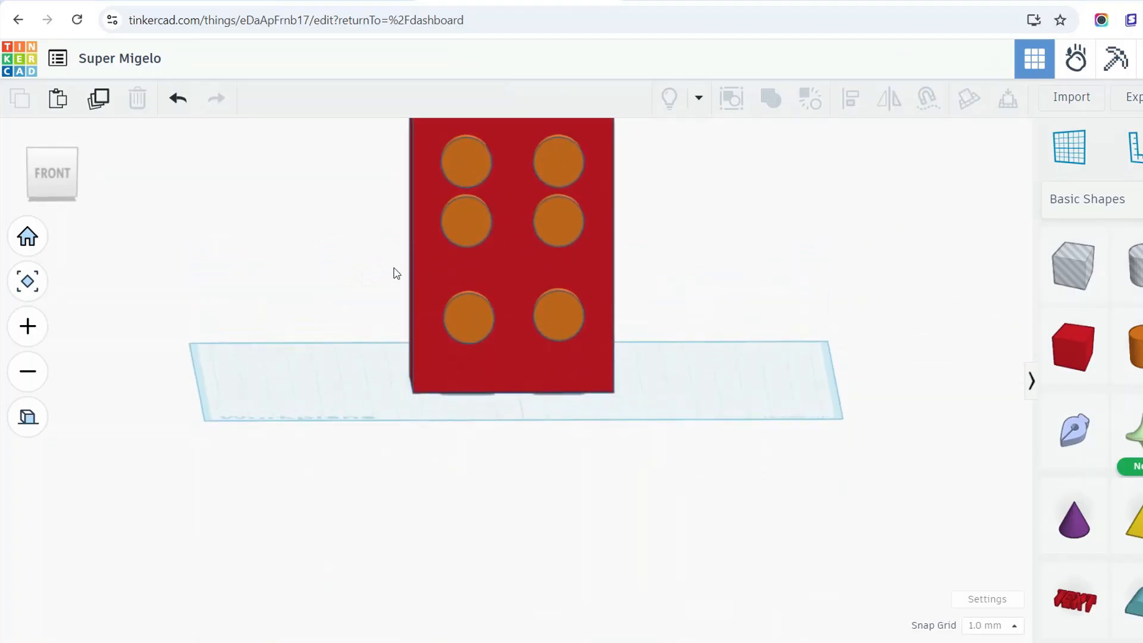
{"action": "left_click", "coordinate": [465, 226]}
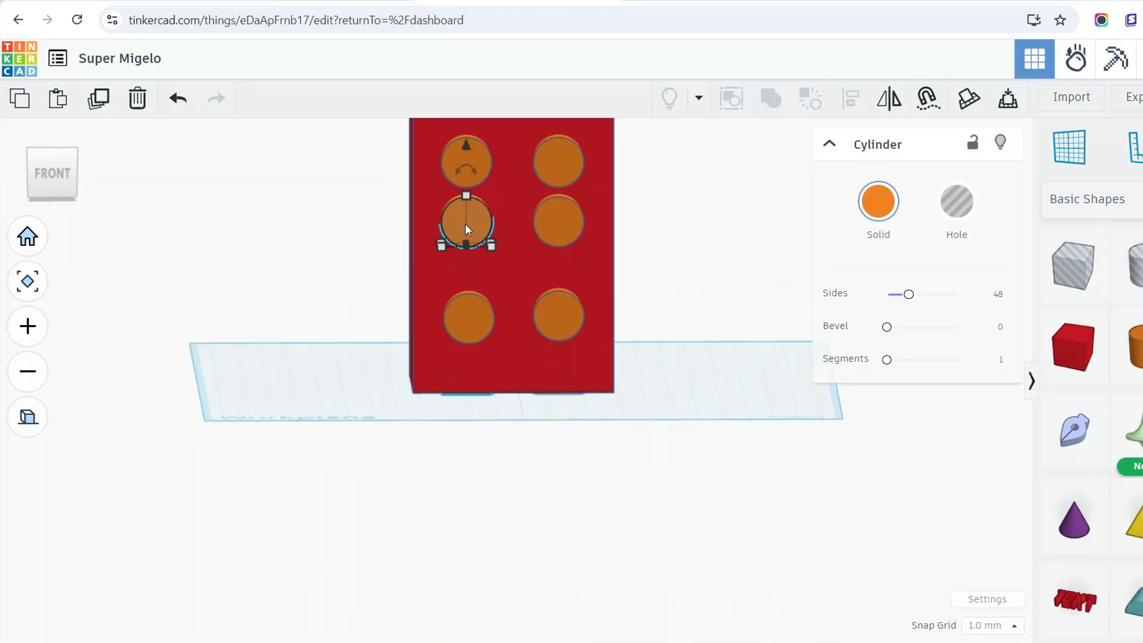
{"action": "key", "text": "ctrl+Down"}
{"action": "key", "text": "ctrl+Down"}
{"action": "key", "text": "ctrl+Down"}
{"action": "key", "text": "ctrl+Down"}
{"action": "key", "text": "ctrl+Down"}
{"action": "key", "text": "ctrl+Down"}
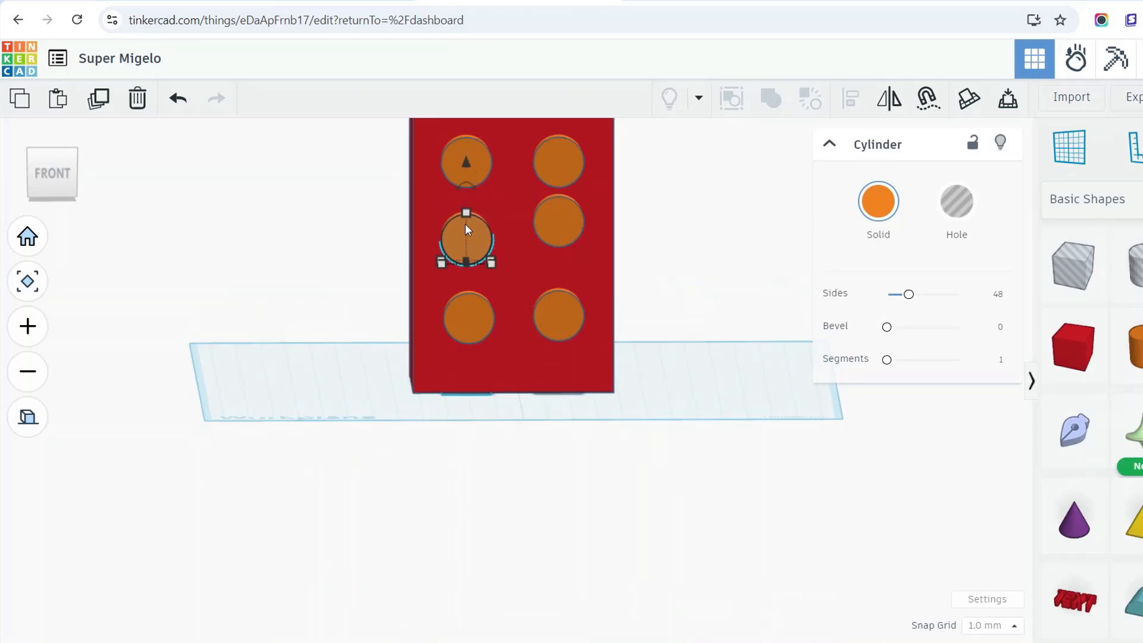
{"action": "key", "text": "ctrl+Down"}
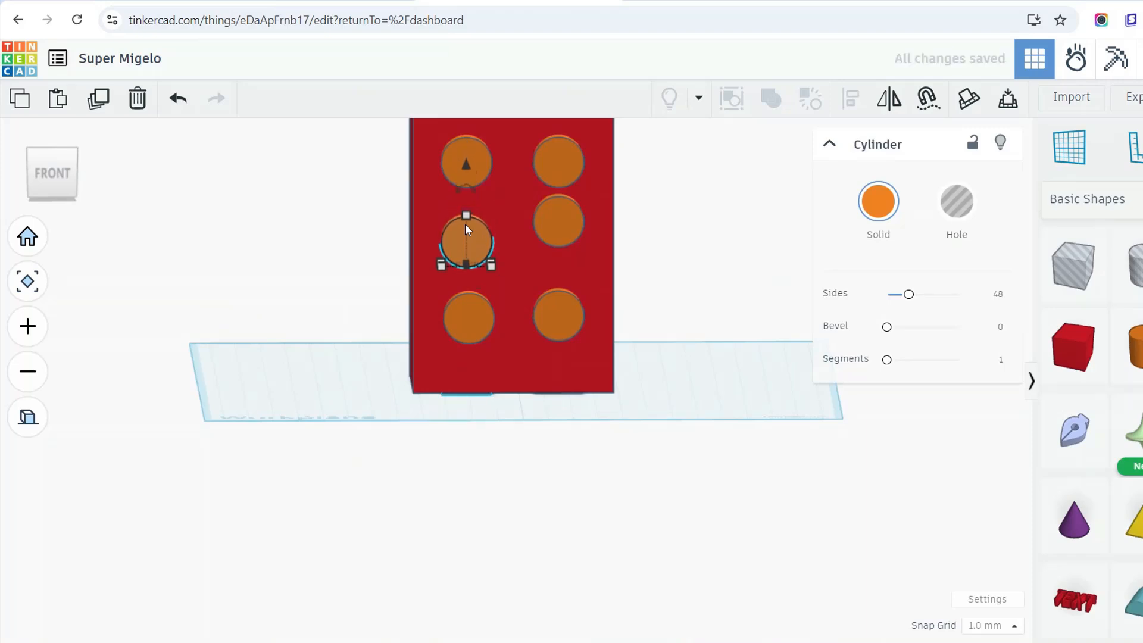
- Lower the middle-right cylinder until it is level with the middle-left cylinder
{"action": "left_click", "coordinate": [558, 219]}
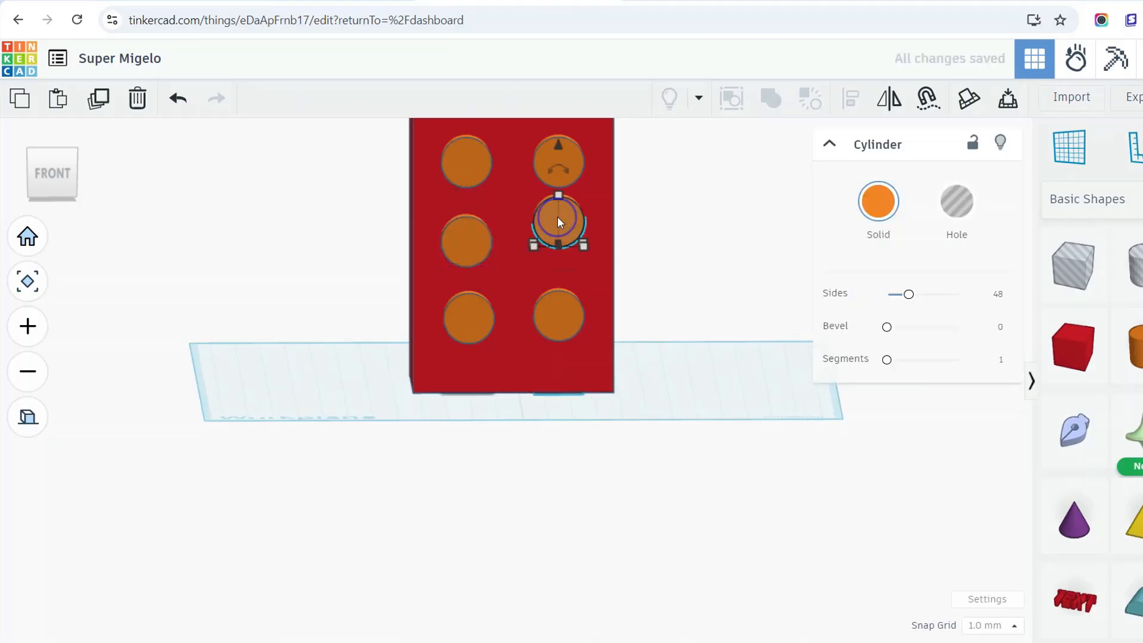
{"action": "key", "text": "ctrl+Down"}
{"action": "key", "text": "ctrl+Down"}
{"action": "key", "text": "ctrl+Down"}
{"action": "key", "text": "ctrl+Down"}
{"action": "key", "text": "ctrl+Down"}
{"action": "key", "text": "ctrl+Down"}
{"action": "key", "text": "ctrl+Down"}
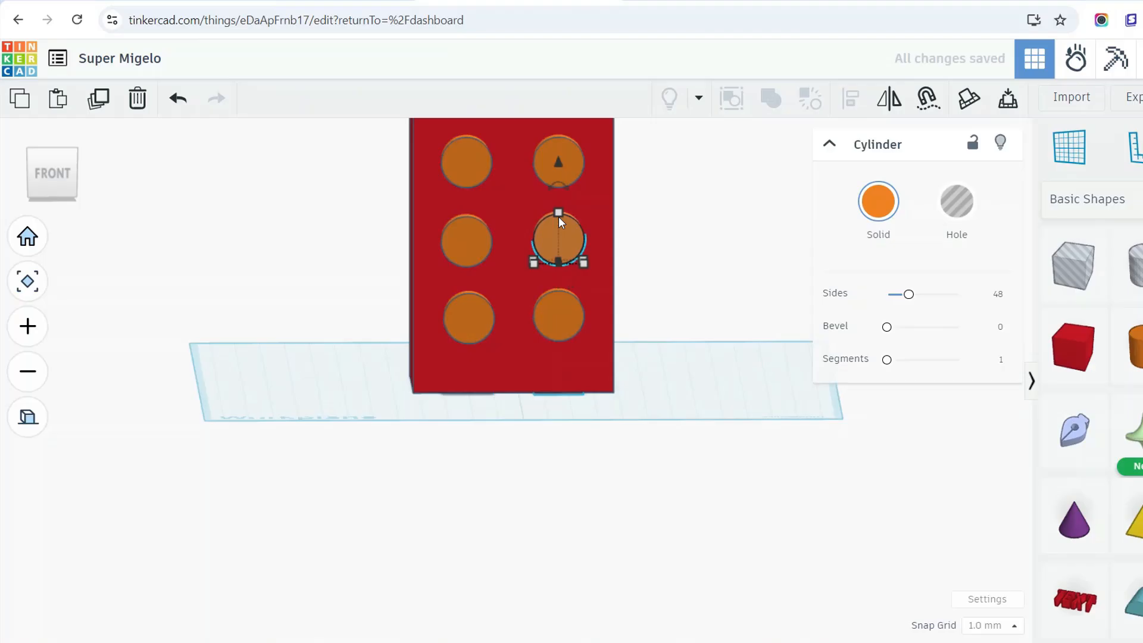
- Lower both bottom-row cylinders slightly by the same amount on the front face
{"action": "left_click", "coordinate": [36, 409]}
{"action": "left_click", "coordinate": [27, 415]}
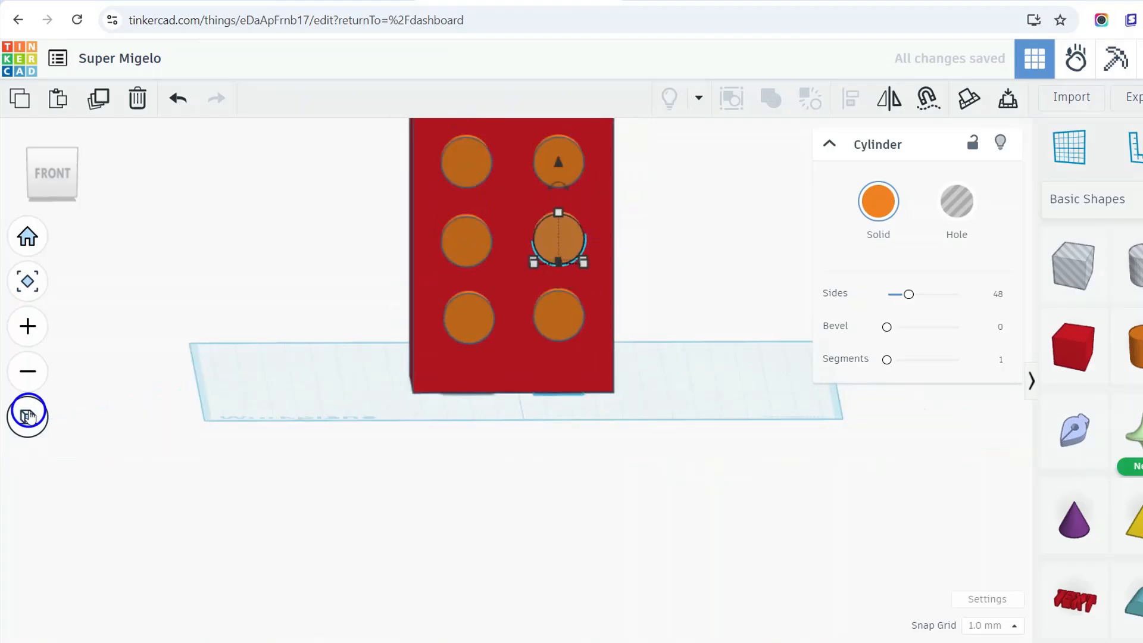
{"action": "right_click_drag", "start_coordinate": [247, 297], "coordinate": [308, 298]}
{"action": "left_click", "coordinate": [471, 319]}
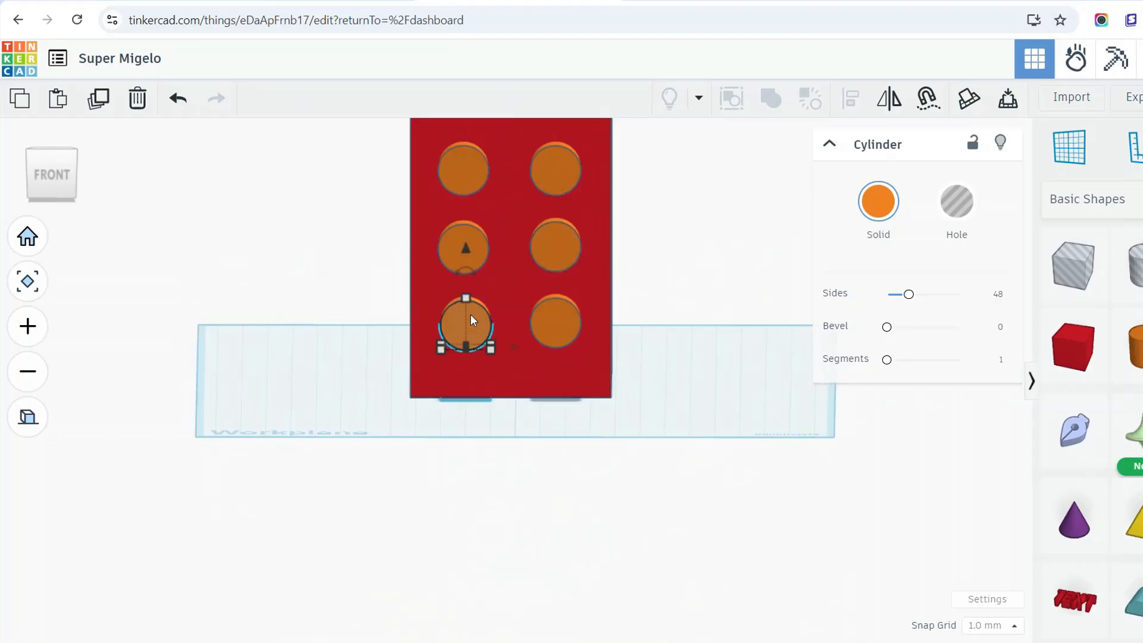
{"action": "key", "text": "ctrl+Down"}
{"action": "key", "text": "ctrl+Down"}
{"action": "key", "text": "ctrl+Down"}
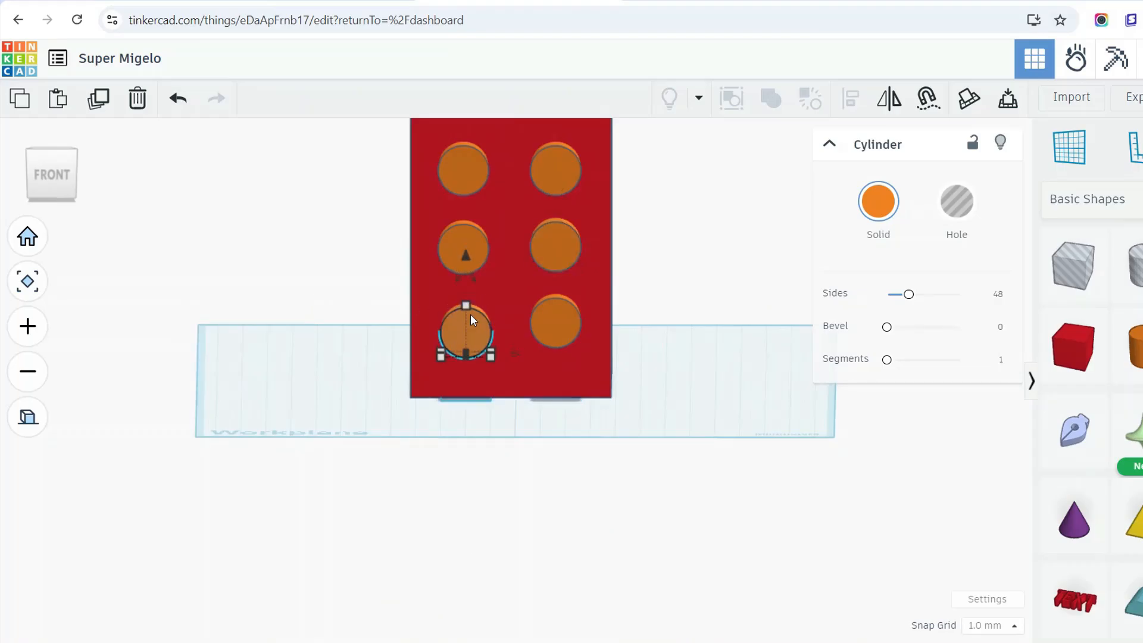
{"action": "left_click", "coordinate": [554, 319]}
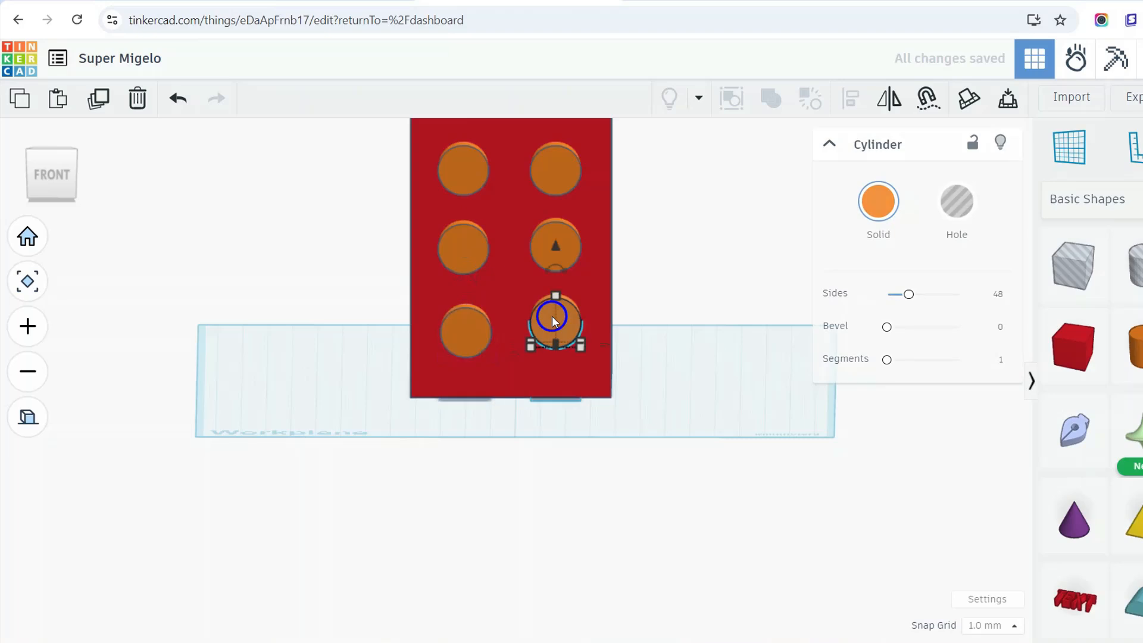
{"action": "key", "text": "ctrl+Down"}
{"action": "key", "text": "ctrl+Down"}
{"action": "key", "text": "ctrl+Down"}
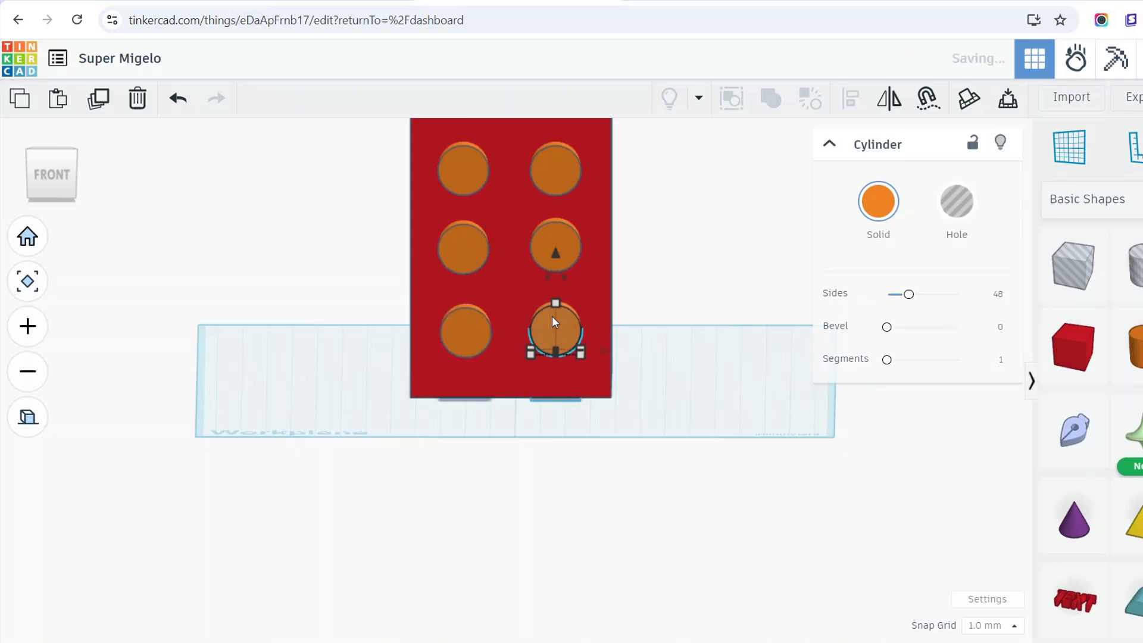
- Lower both middle-row cylinders slightly to even out the gaps between the three rows
{"action": "left_click", "coordinate": [462, 256]}
{"action": "key", "text": "ctrl+Down"}
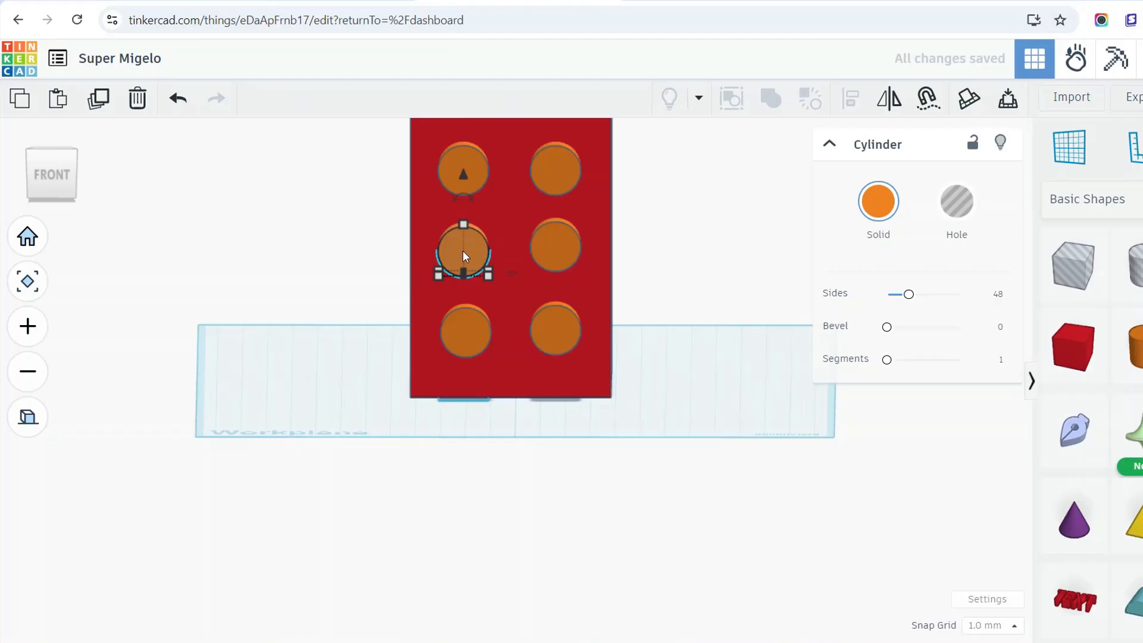
{"action": "left_click", "coordinate": [552, 247]}
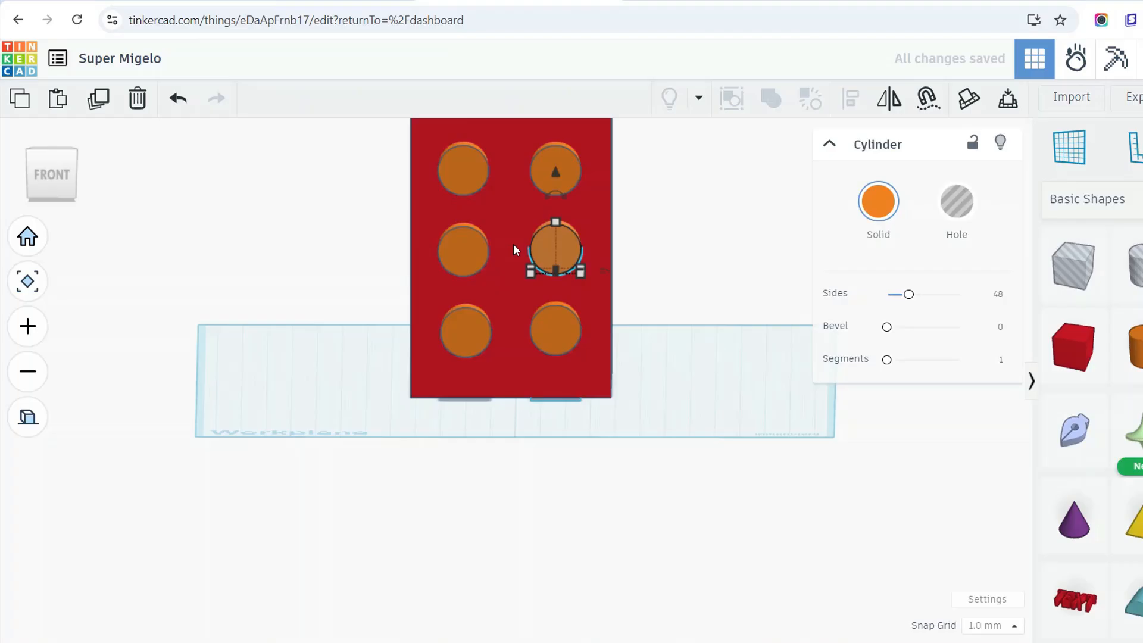
- Shift the bottom-left cylinder slightly left to line it up with the cylinders above it
{"action": "right_click_drag", "start_coordinate": [513, 244], "coordinate": [517, 380]}
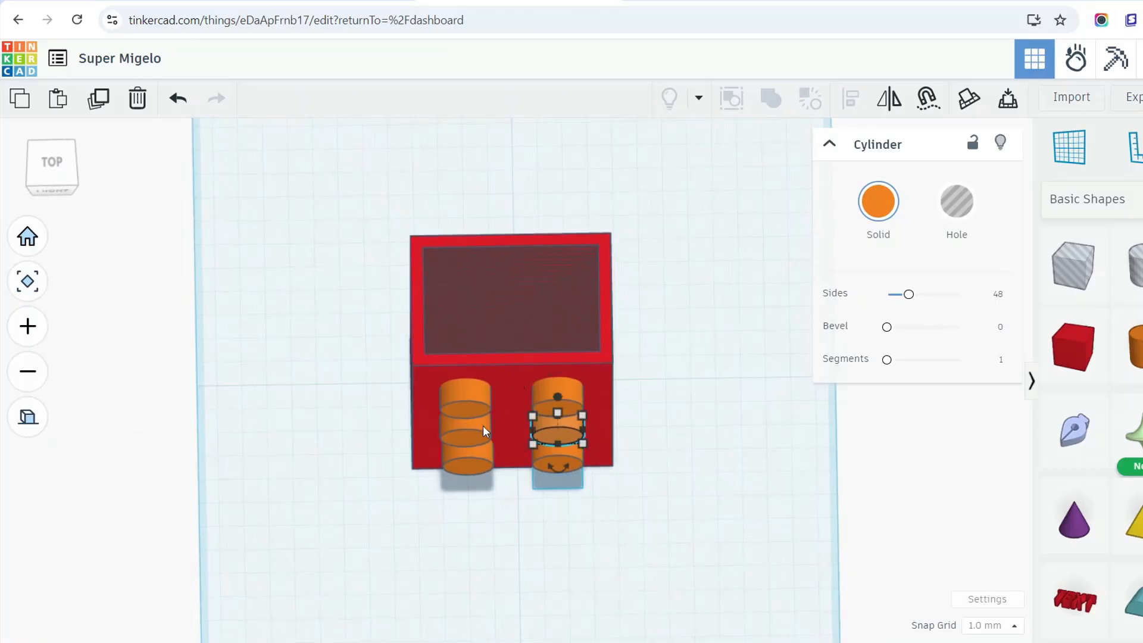
{"action": "mouse_move", "coordinate": [515, 410]}
{"action": "right_mouse_down"}
{"action": "mouse_move", "coordinate": [519, 446]}
{"action": "mouse_move", "coordinate": [502, 444]}
{"action": "mouse_move", "coordinate": [523, 446]}
{"action": "mouse_move", "coordinate": [520, 395]}
{"action": "right_mouse_up"}
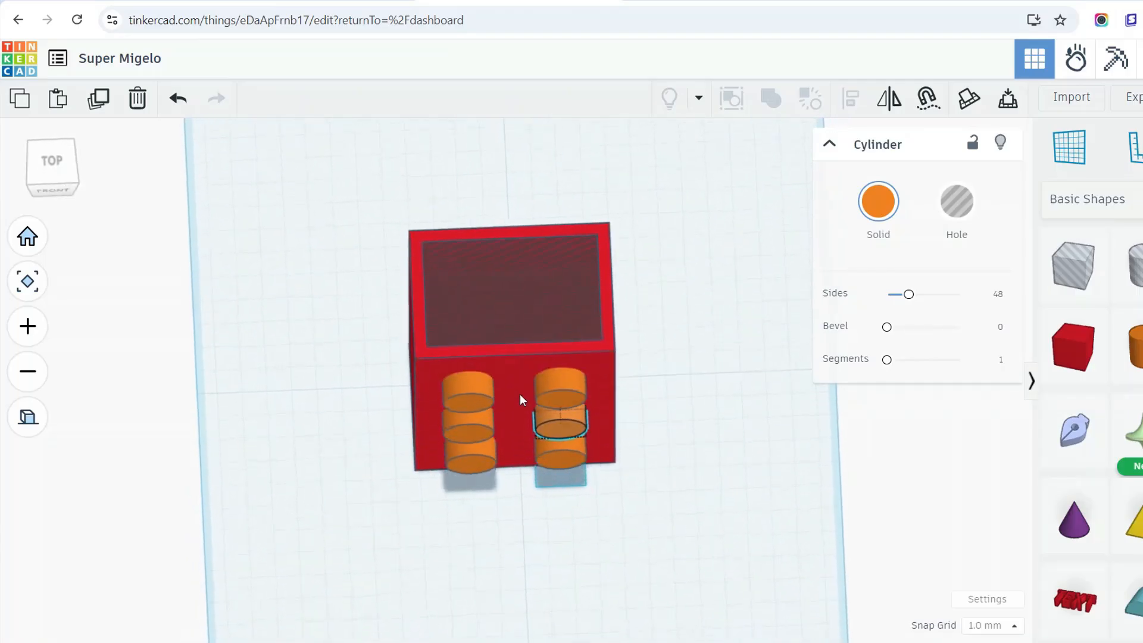
{"action": "left_click", "coordinate": [477, 433]}
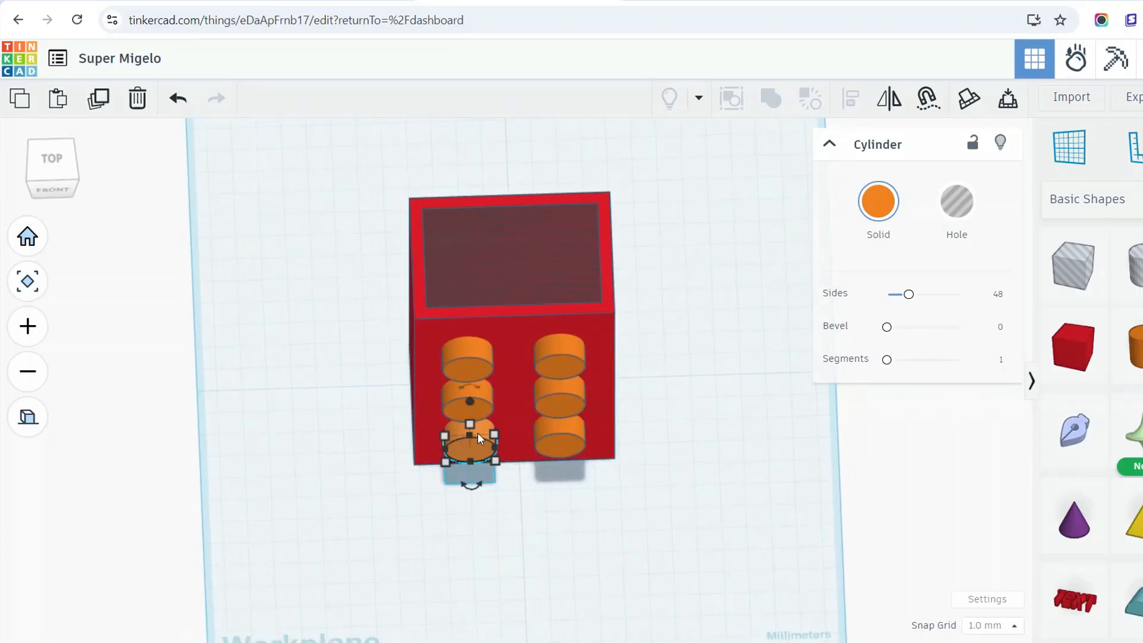
{"action": "key", "text": "Left"}
{"action": "right_click_drag", "start_coordinate": [477, 432], "coordinate": [470, 353]}
{"action": "left_click", "coordinate": [470, 353]}
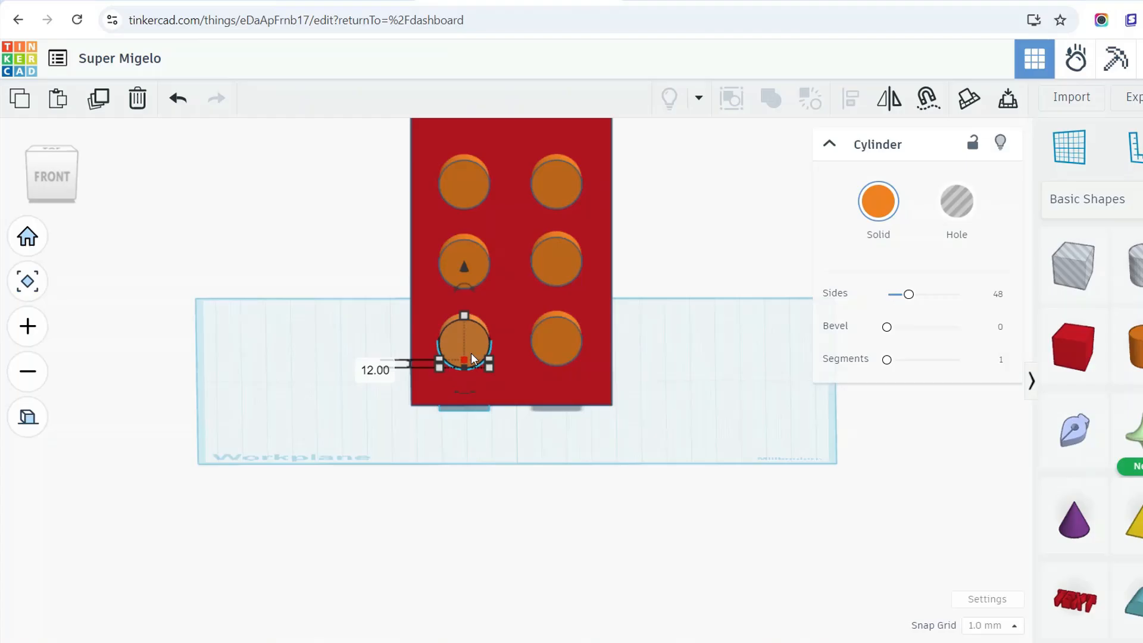
{"action": "left_click", "coordinate": [465, 194]}
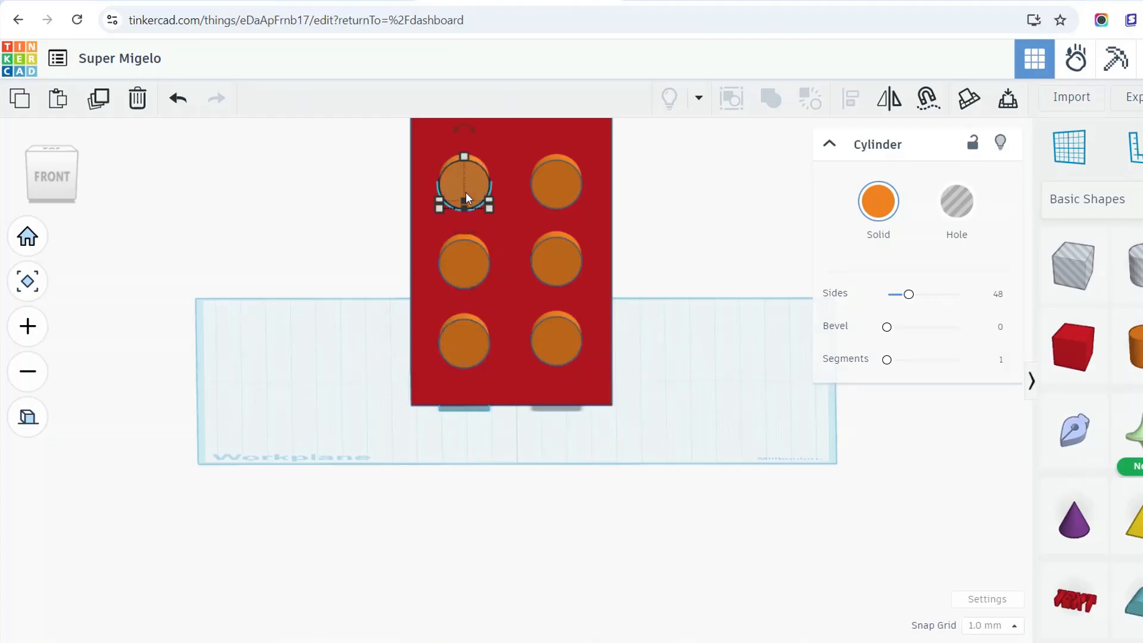
{"action": "left_click", "coordinate": [463, 258]}
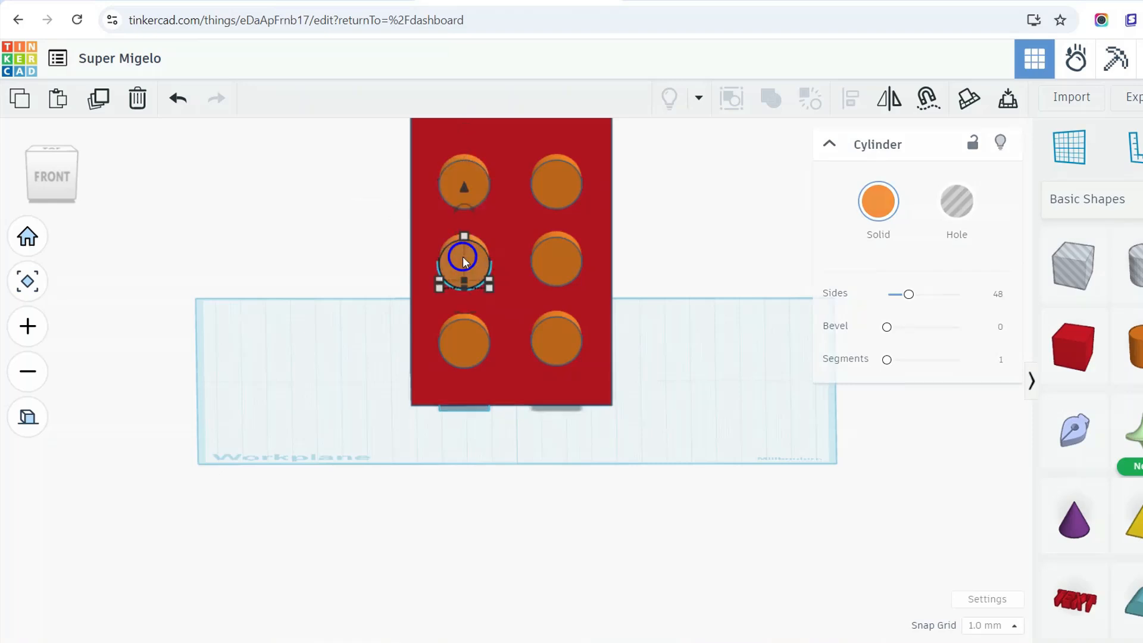
{"action": "left_click", "coordinate": [549, 186]}
{"action": "left_click", "coordinate": [555, 259]}
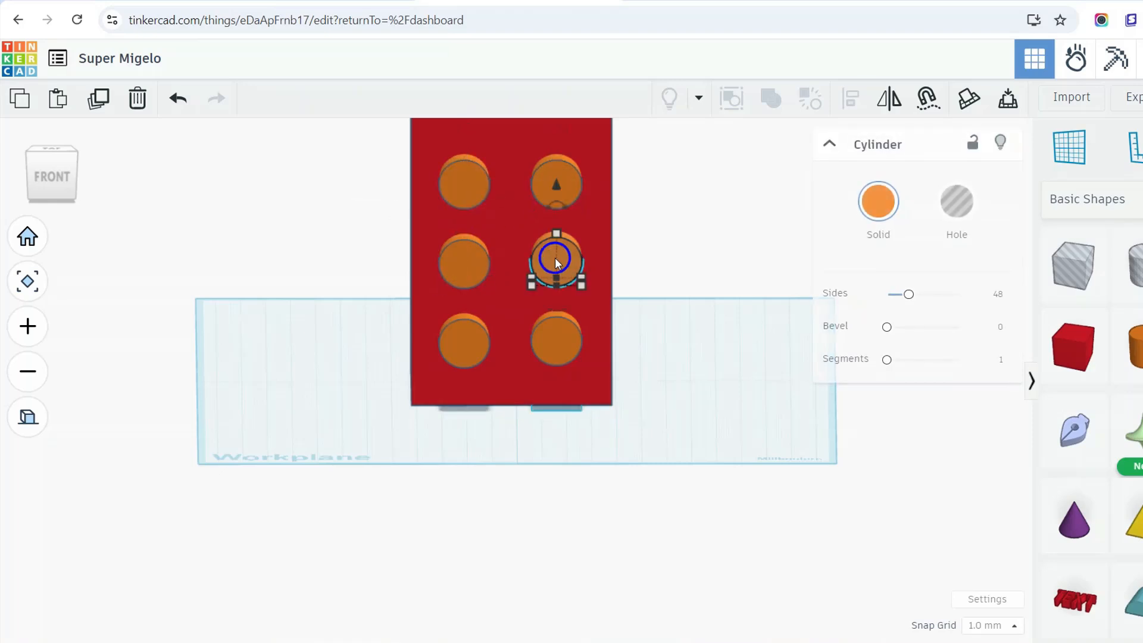
- Try to group the box, the hole and all six cylinders into a union, and undo the grouping
{"action": "left_click", "coordinate": [648, 246]}
{"action": "right_click_drag", "start_coordinate": [650, 247], "coordinate": [665, 310]}
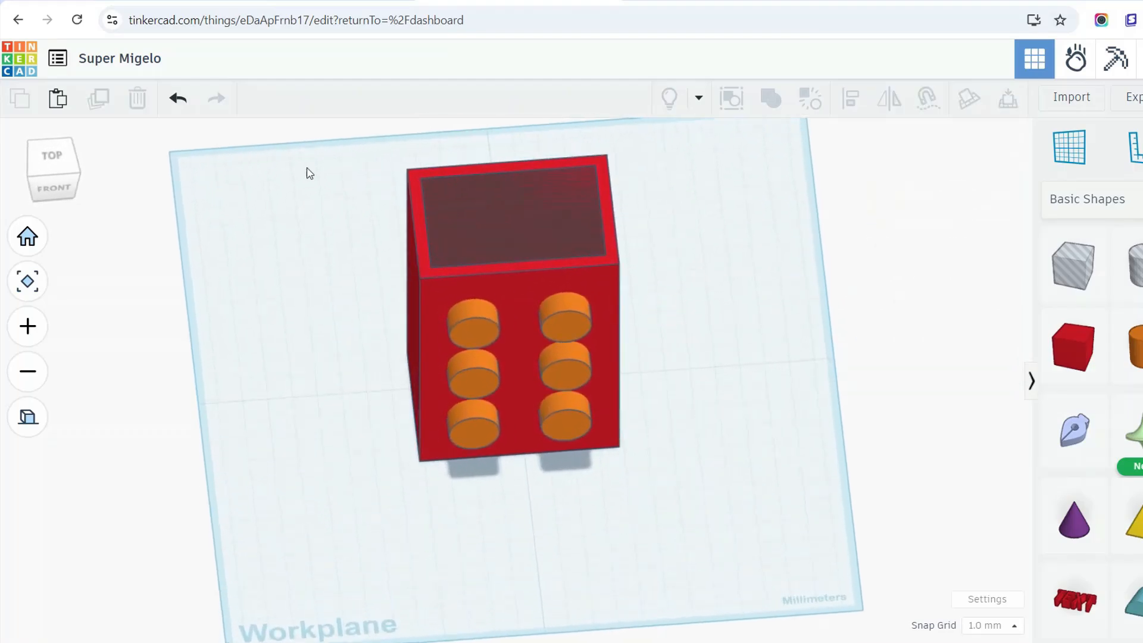
{"action": "left_click_drag", "start_coordinate": [337, 180], "coordinate": [757, 474]}
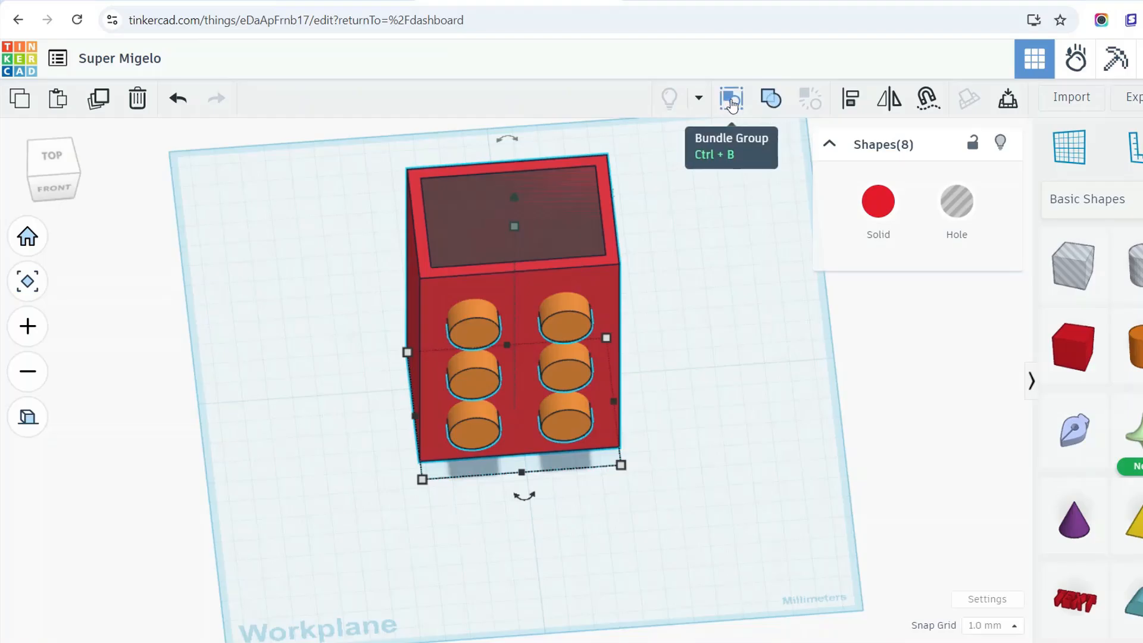
{"action": "left_click", "coordinate": [772, 100]}
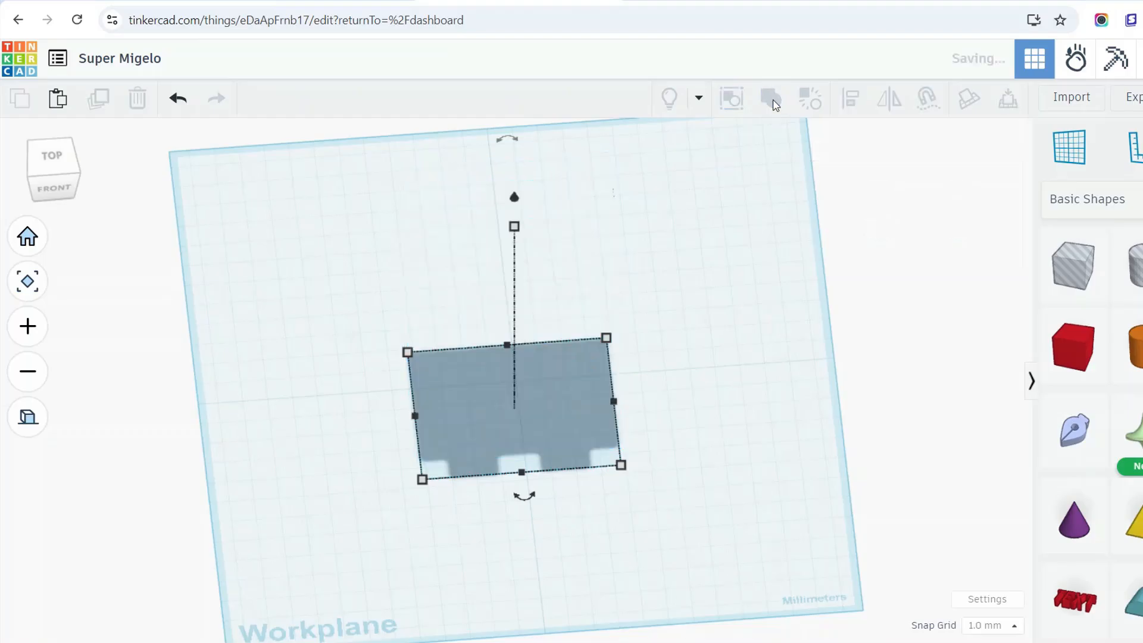
{"action": "right_click_drag", "start_coordinate": [639, 238], "coordinate": [605, 241]}
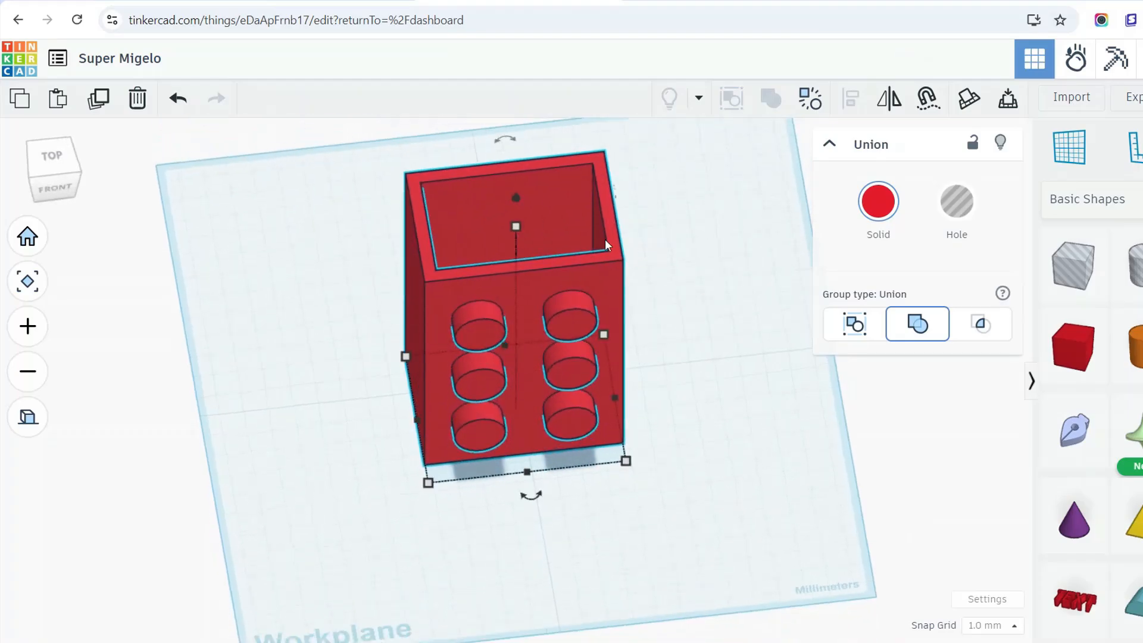
{"action": "left_click", "coordinate": [181, 98]}
- Raise the inner hole box slightly so that the outer box keeps a closed floor
{"action": "left_click", "coordinate": [510, 229]}
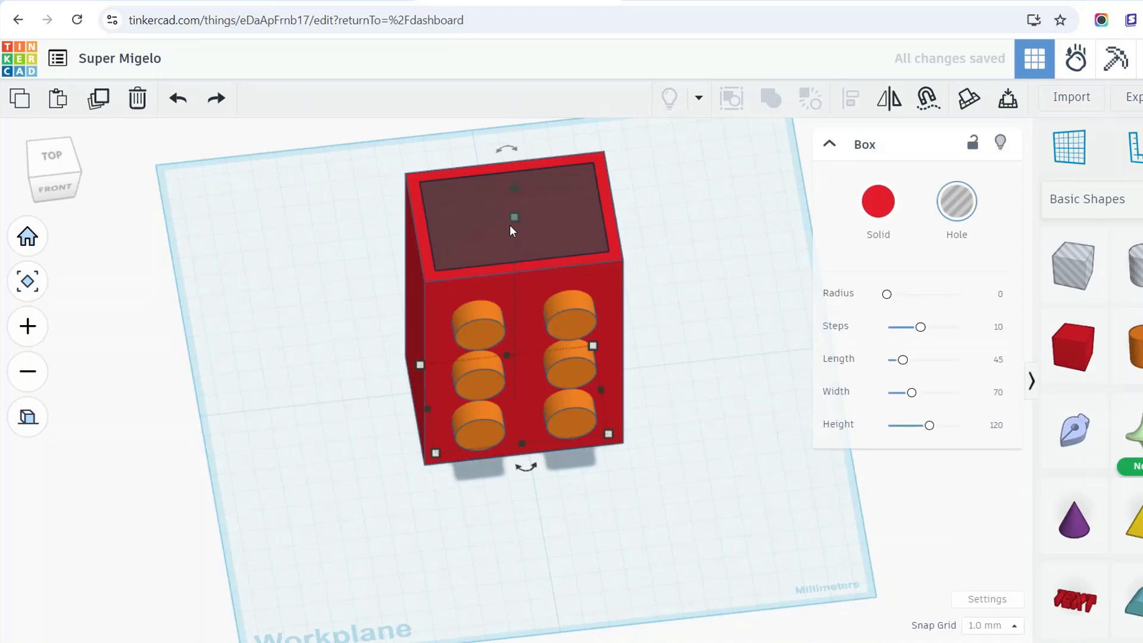
{"action": "left_click", "coordinate": [546, 230]}
{"action": "right_click_drag", "start_coordinate": [545, 230], "coordinate": [550, 306]}
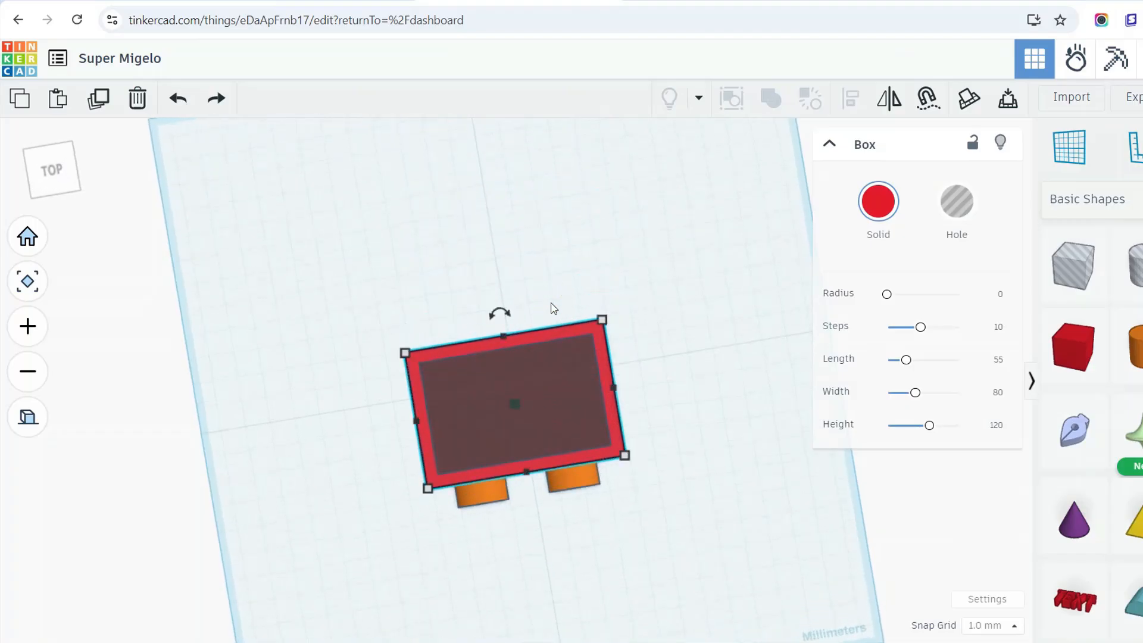
{"action": "left_click", "coordinate": [548, 391]}
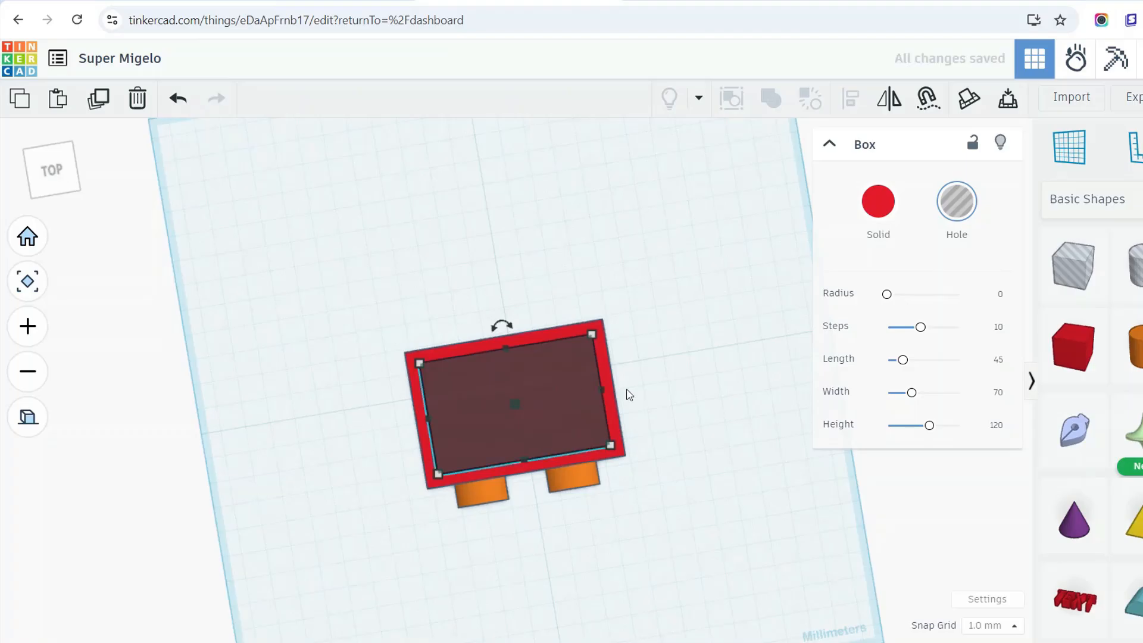
{"action": "right_click_drag", "start_coordinate": [625, 387], "coordinate": [625, 314]}
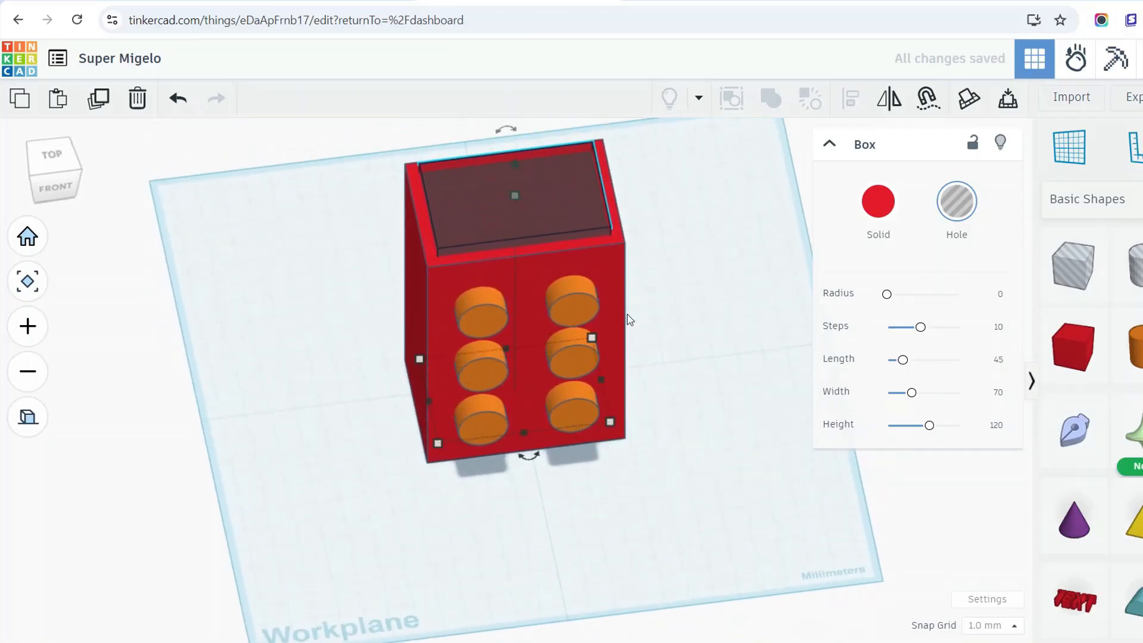
- Group the outer box, the hole box and all six cylinders into one union shape
{"action": "left_click_drag", "start_coordinate": [343, 184], "coordinate": [681, 495]}
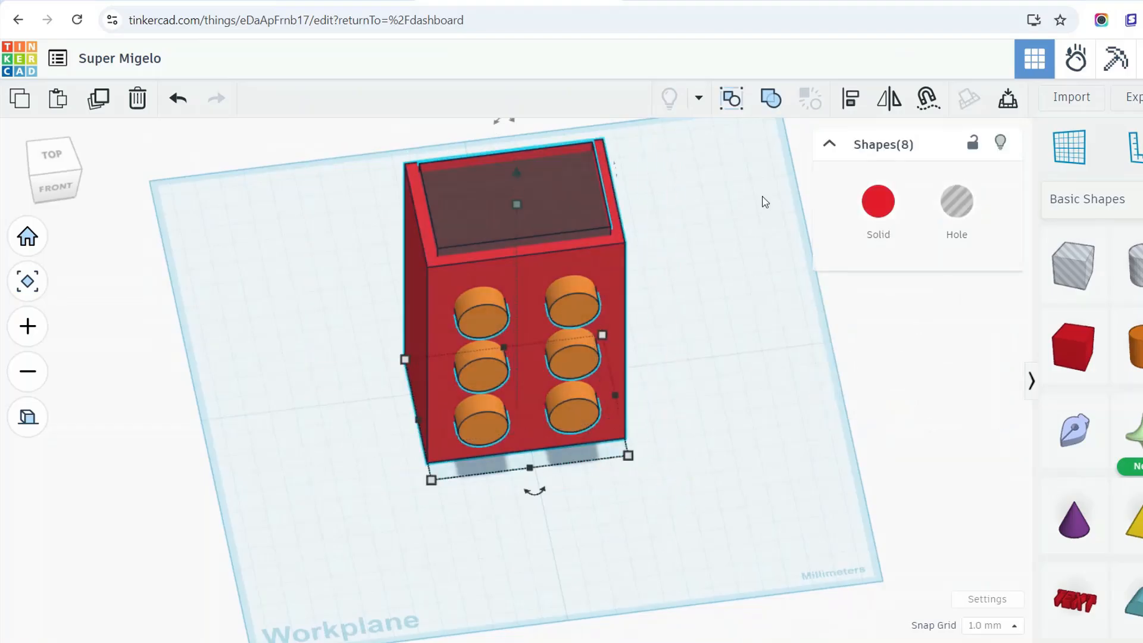
{"action": "left_click", "coordinate": [774, 102]}
{"action": "right_click_drag", "start_coordinate": [712, 225], "coordinate": [995, 158]}
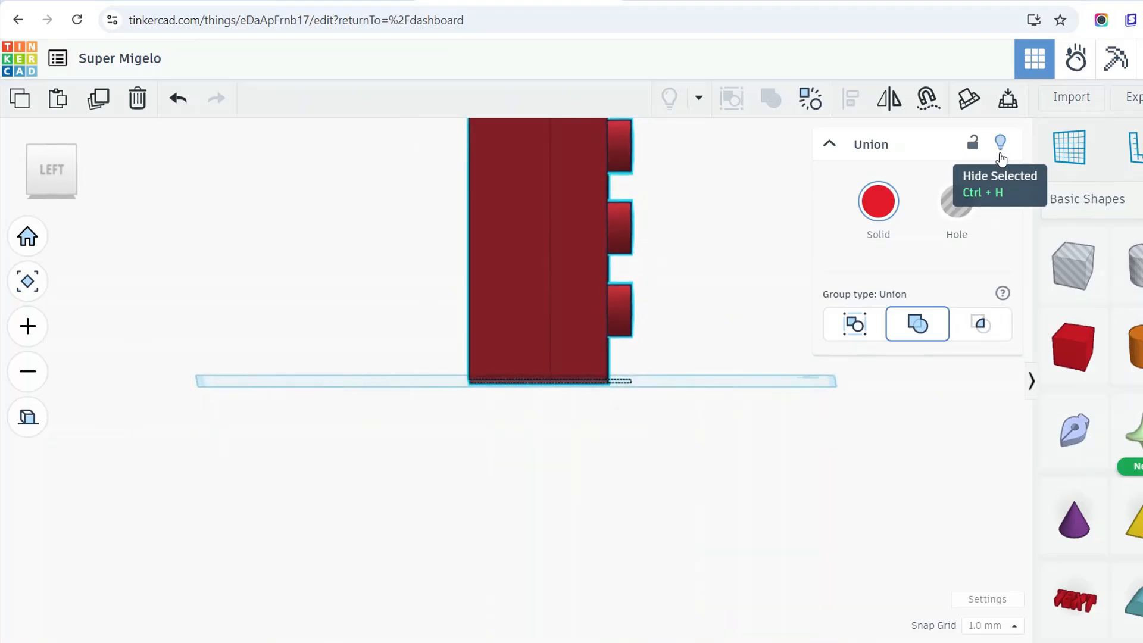
{"action": "right_click_drag", "start_coordinate": [1000, 156], "coordinate": [705, 240]}
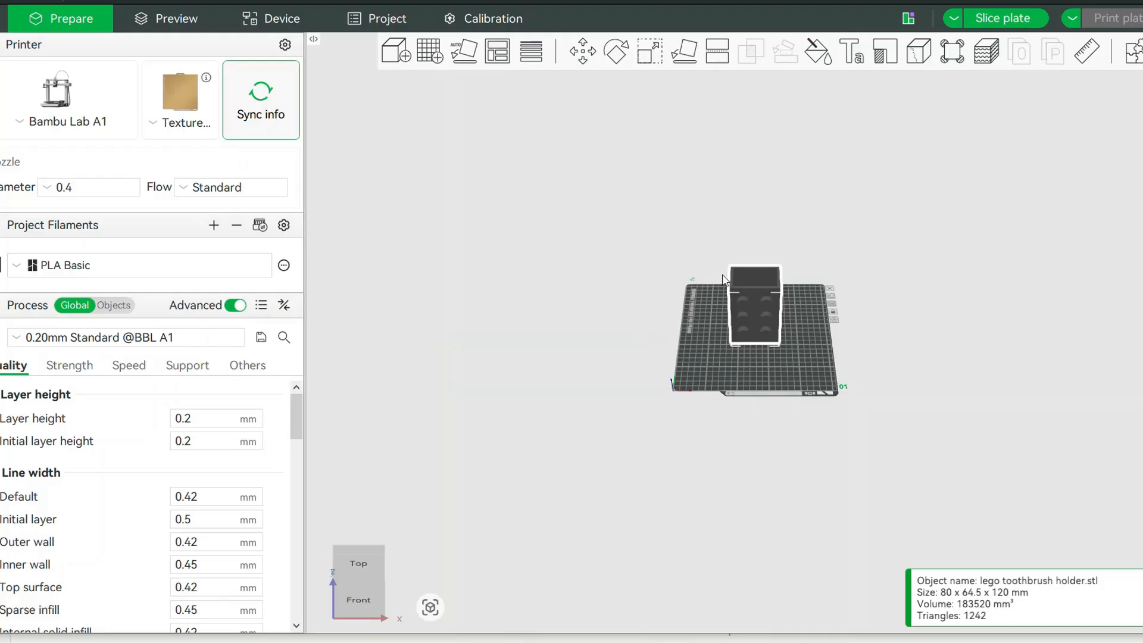
- In Bambu Studio, change the printer to Bambu Lab P1S and slice the plate with the toothbrush holder
{"action": "left_click", "coordinate": [89, 119]}
{"action": "left_click", "coordinate": [102, 229]}
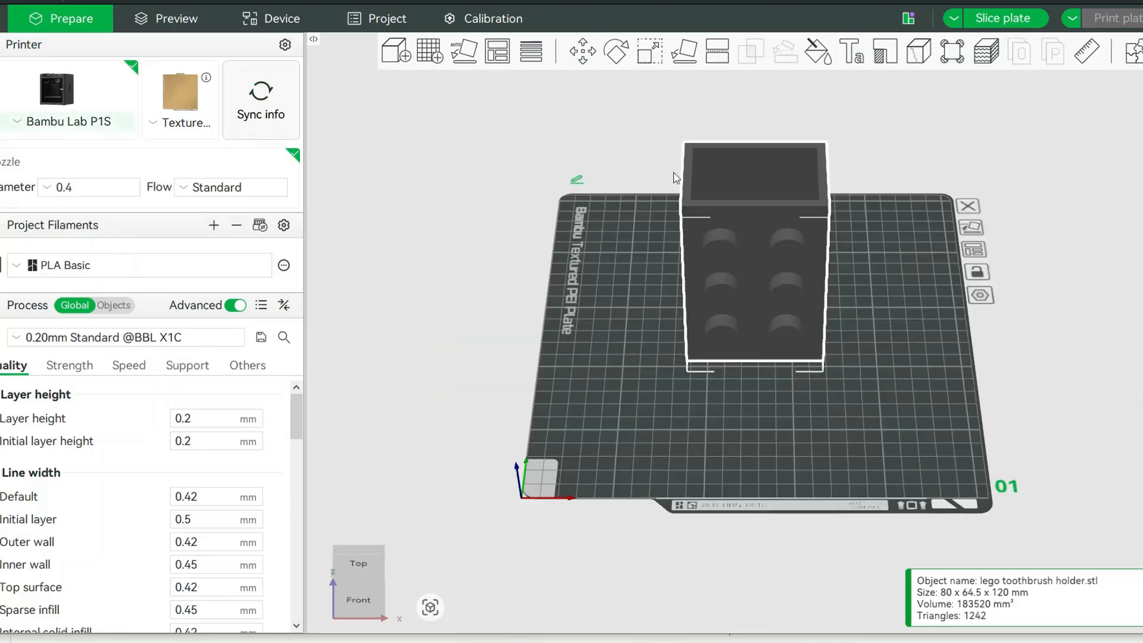
{"action": "left_click", "coordinate": [1000, 21]}
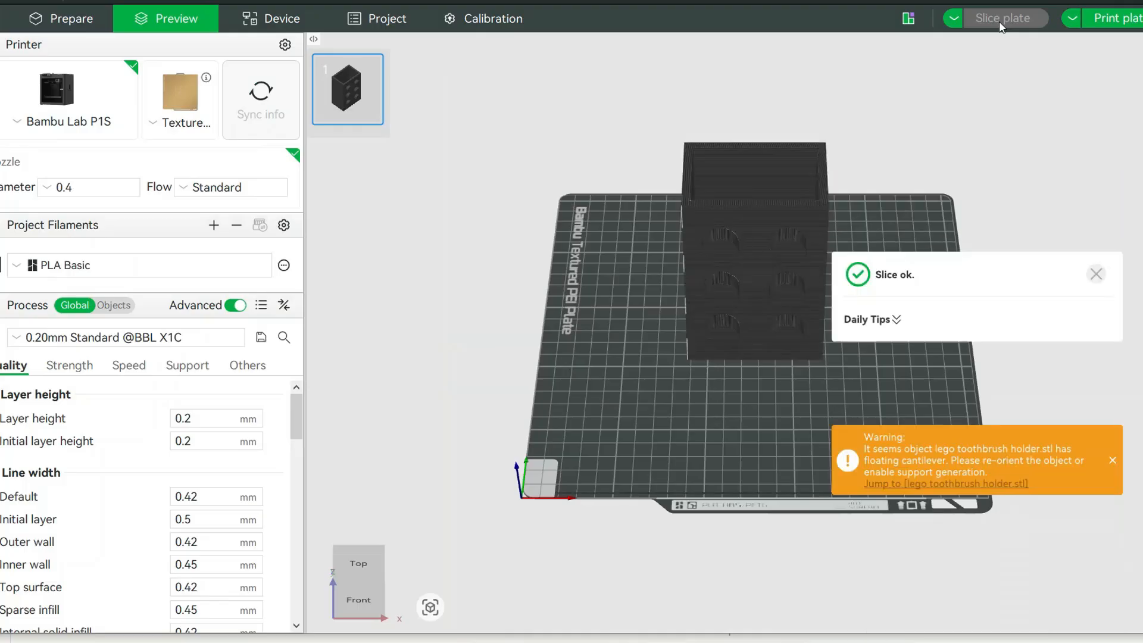
- Enable support generation for the print and slice the plate again
{"action": "left_click", "coordinate": [188, 368]}
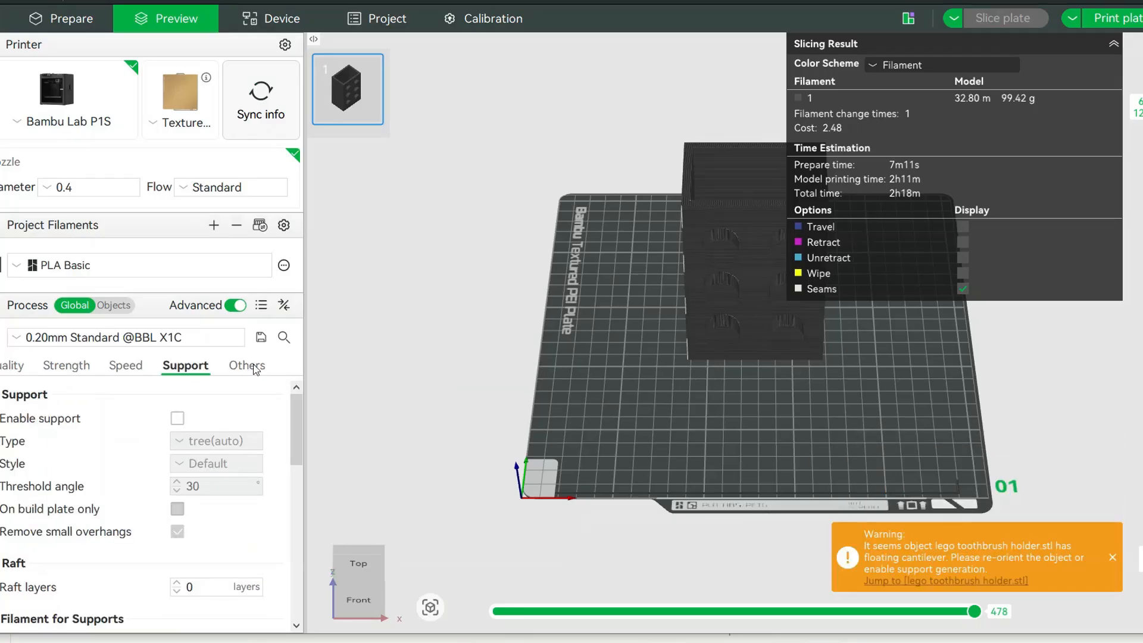
{"action": "left_click", "coordinate": [179, 419]}
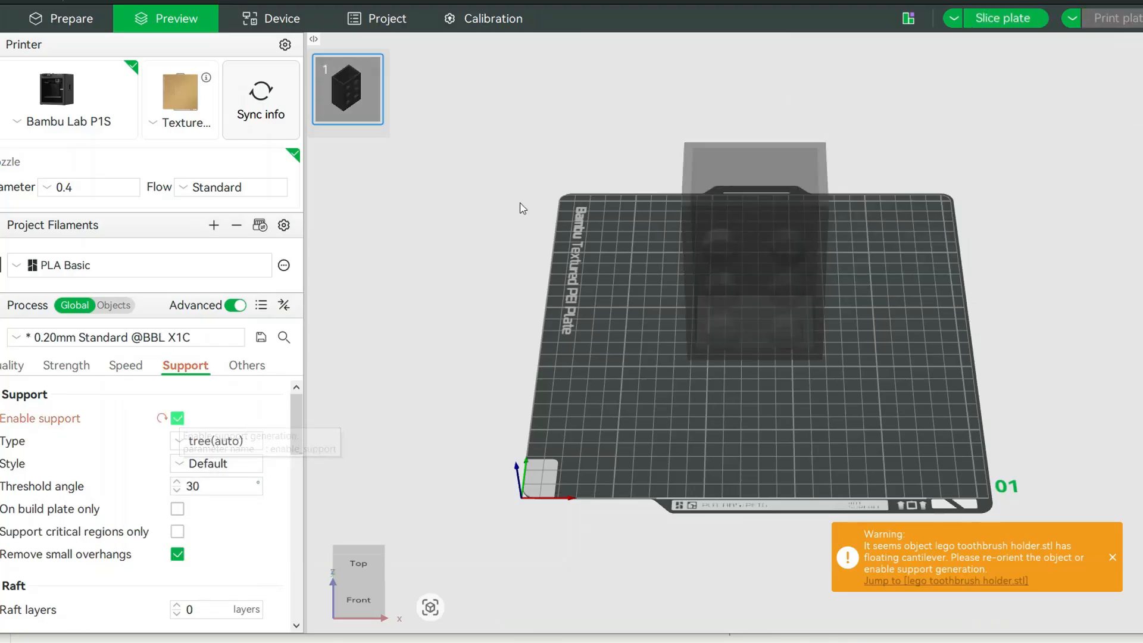
{"action": "left_click", "coordinate": [985, 24]}
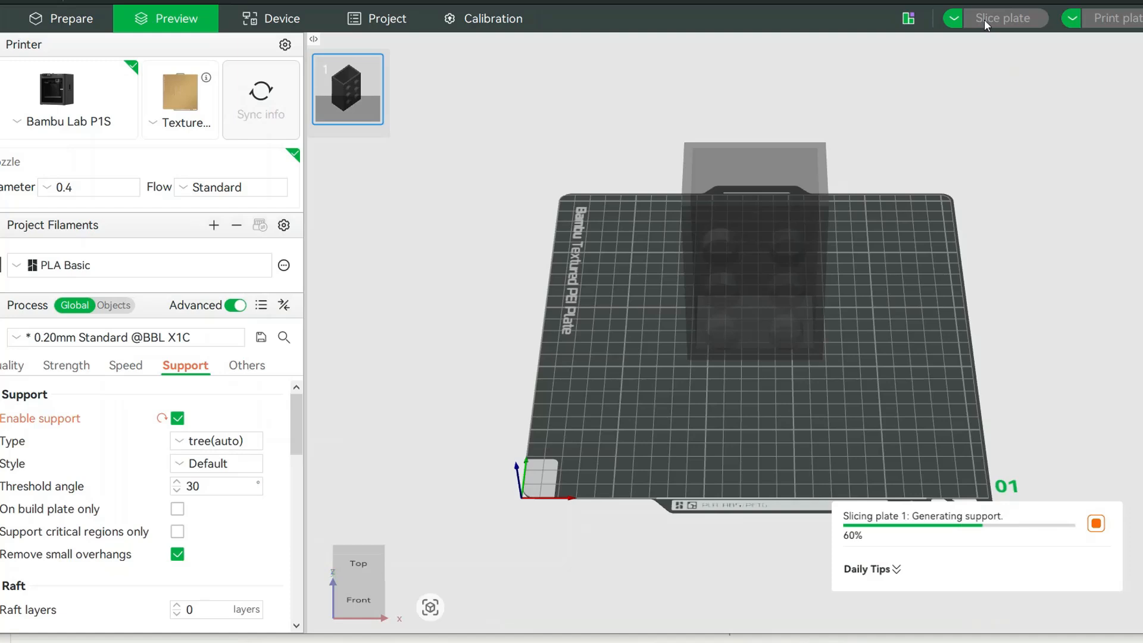